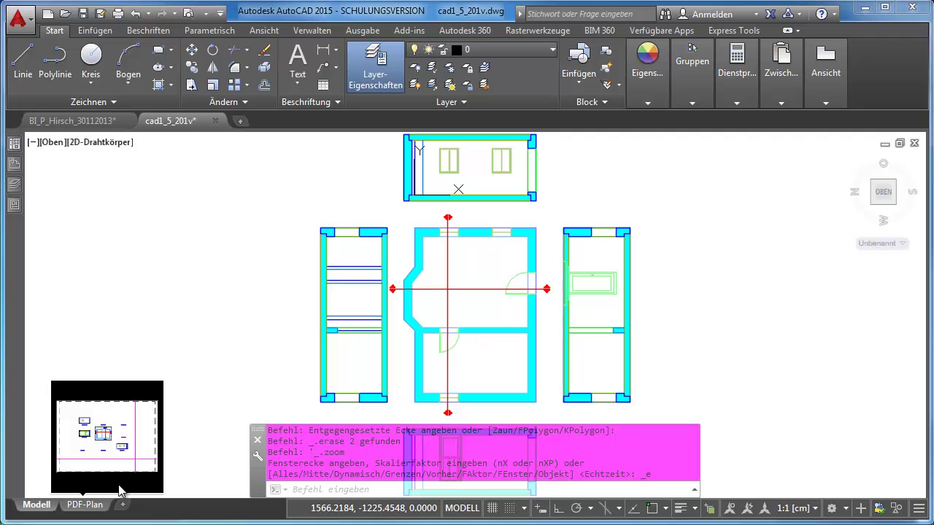
Open the PDF-Plan layout, then zoom and pan until the whole paper sheet is visible.
click(97, 511)
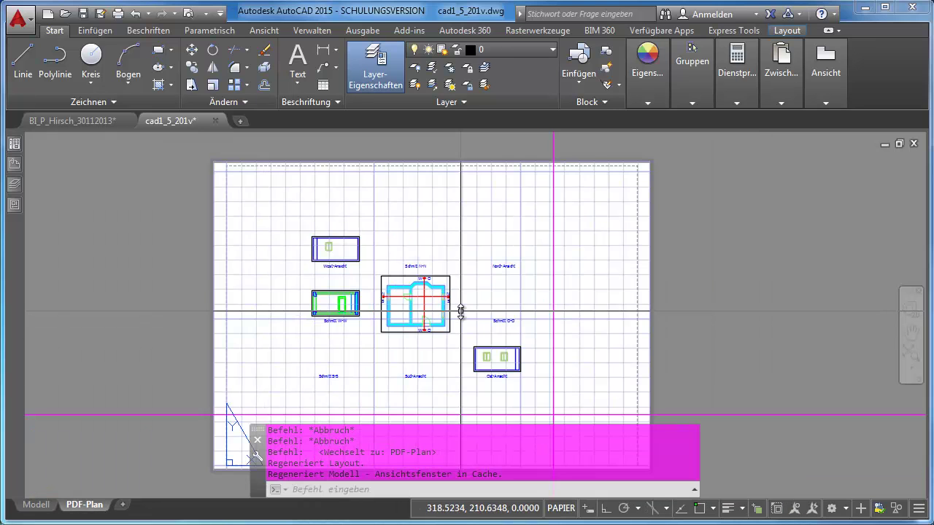
scroll(473, 310, down, 2)
middle_drag(474, 308, 515, 286)
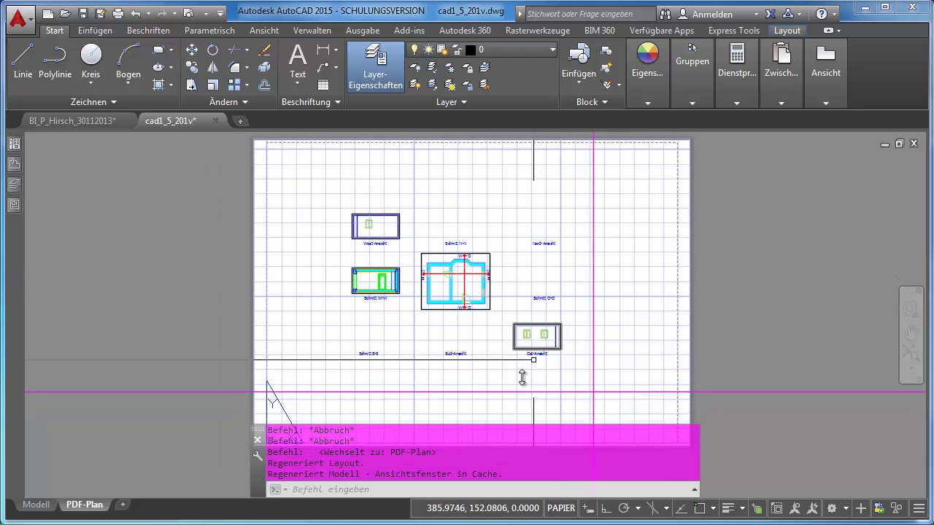
scroll(484, 346, up, 2)
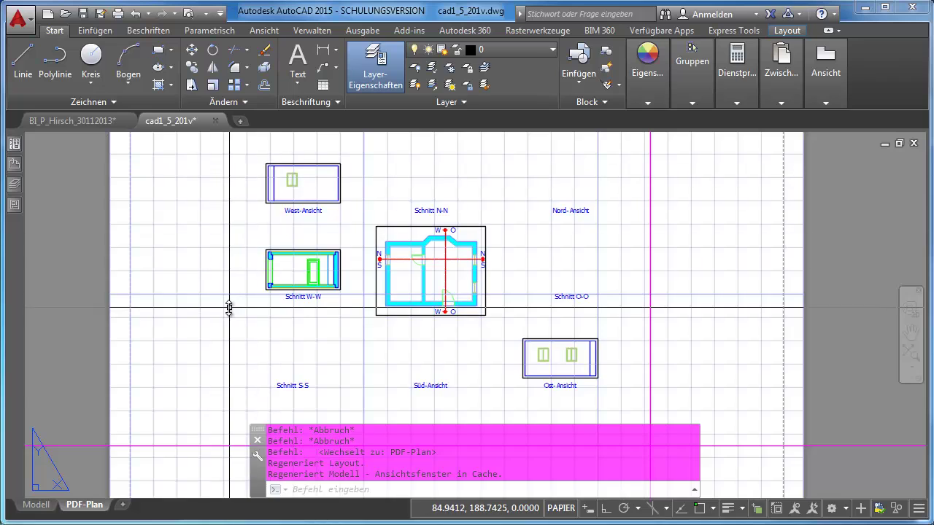
scroll(228, 308, down, 2)
middle_drag(229, 308, 236, 326)
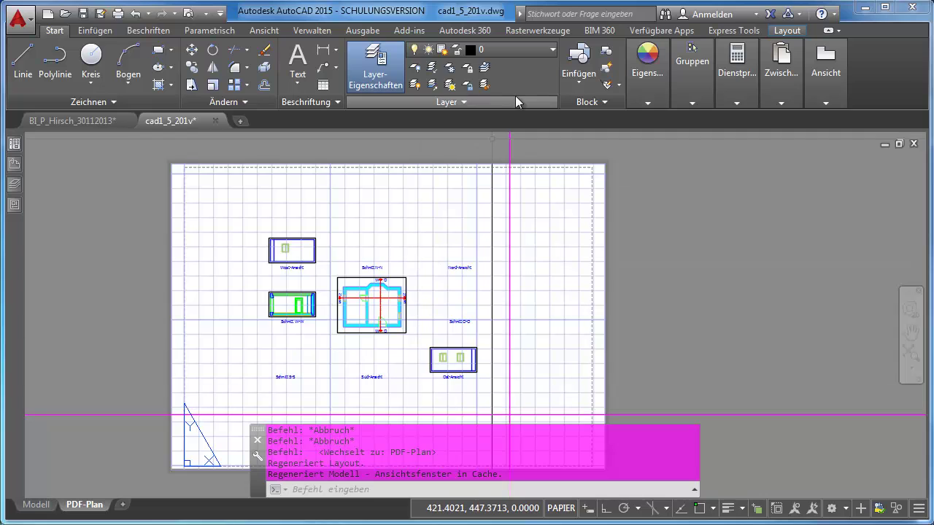
click(787, 31)
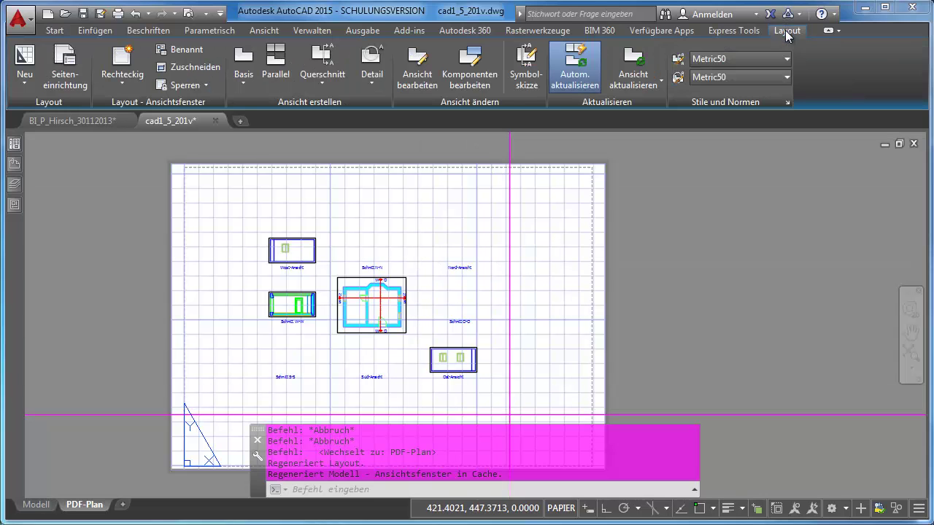
click(65, 73)
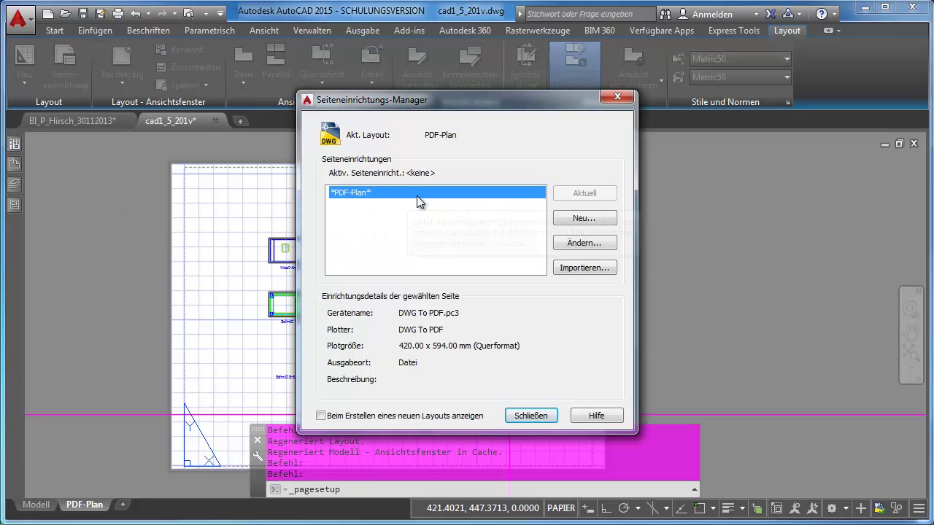
click(576, 247)
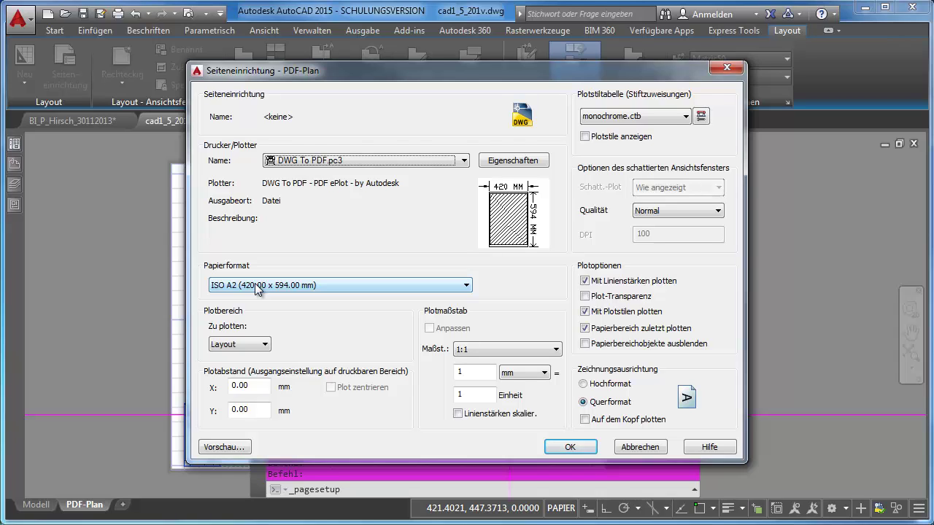
click(645, 452)
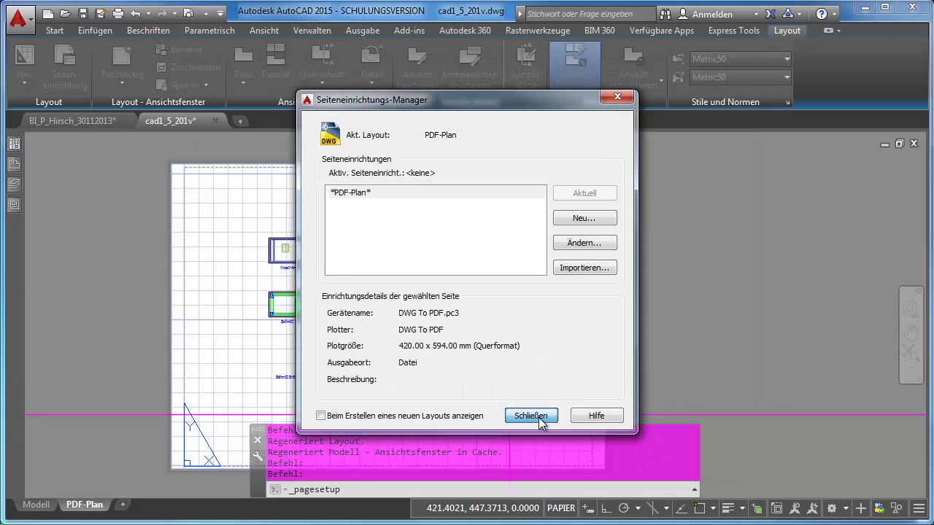
click(543, 423)
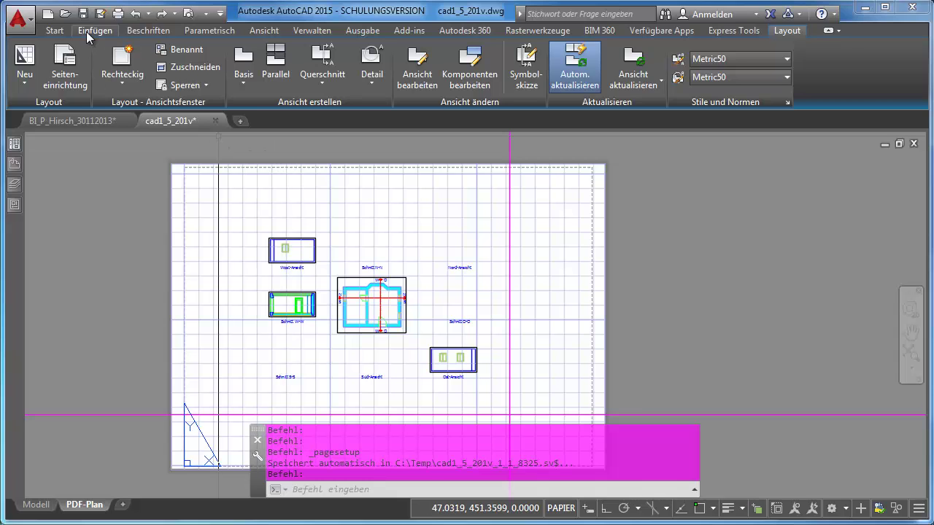
Check the Layout layer filter in Layer Properties, then make LA_Rahmen the current layer.
click(55, 32)
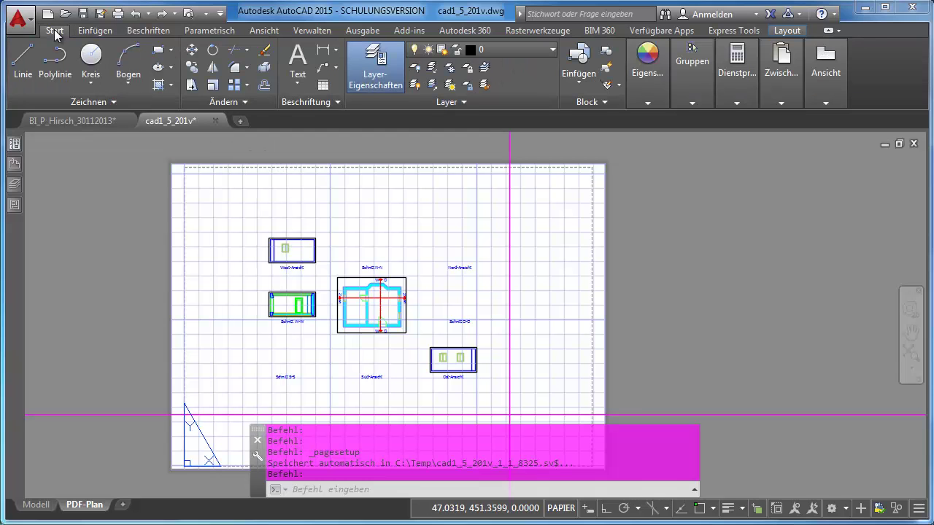
click(520, 46)
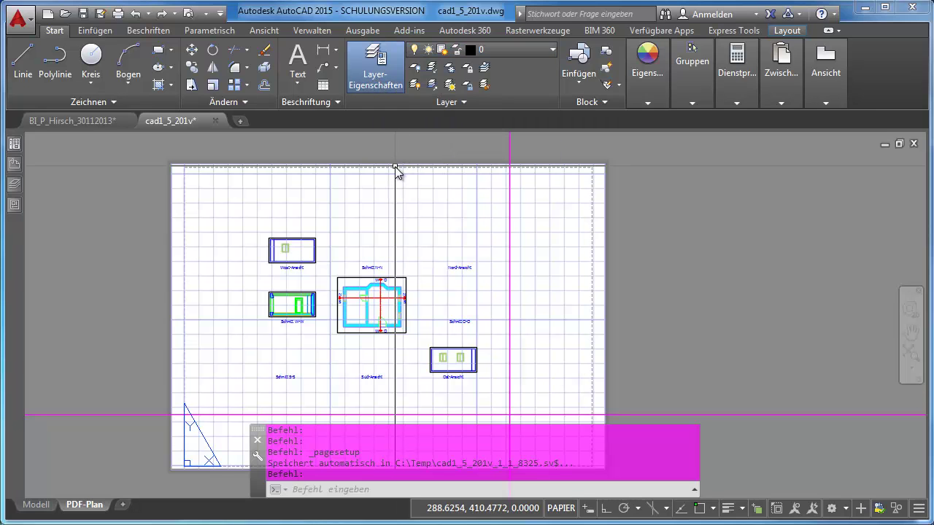
click(17, 187)
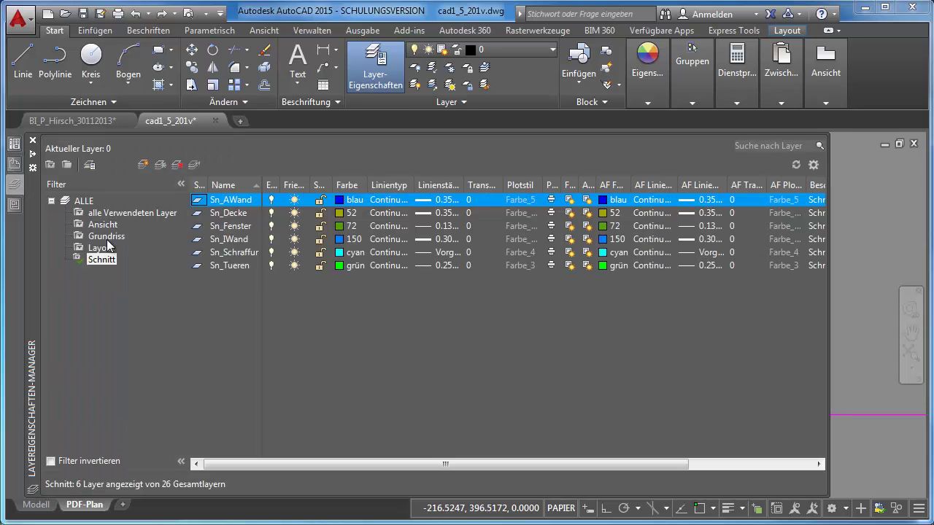
click(101, 248)
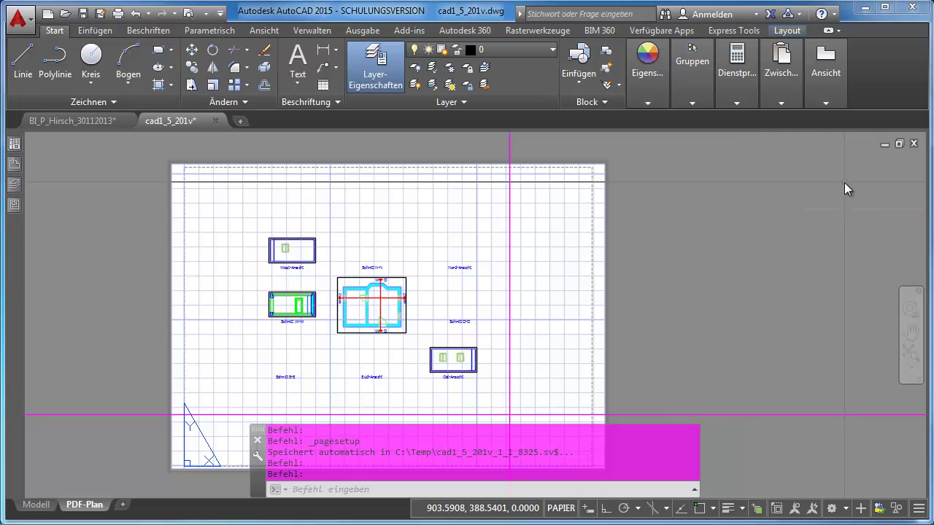
click(534, 50)
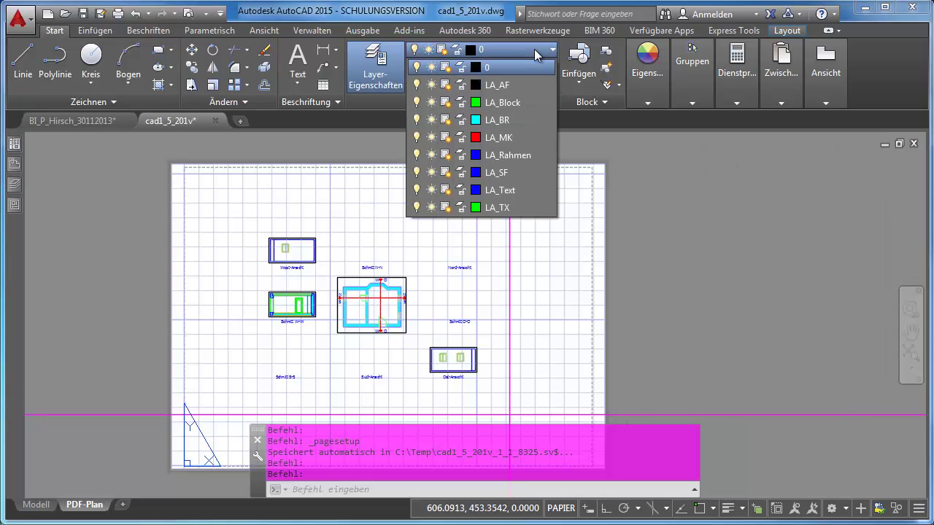
click(520, 158)
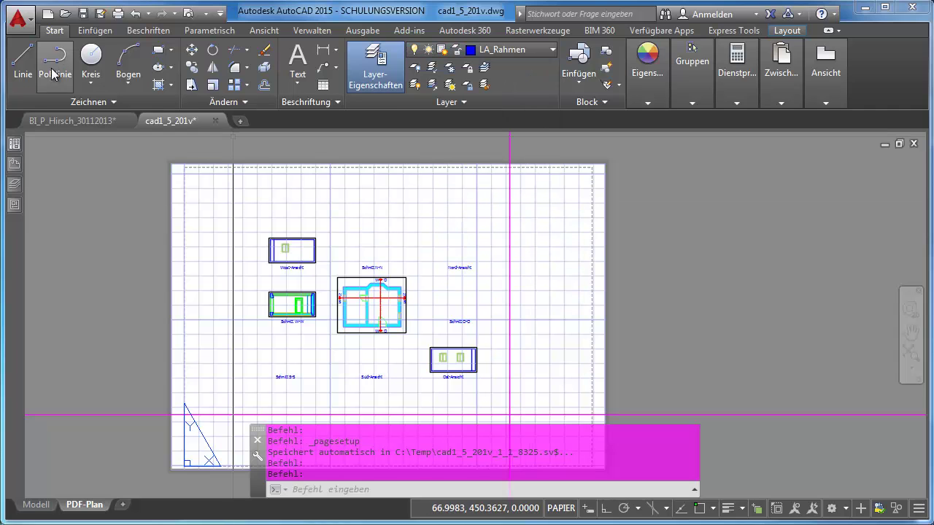
Pick the Blattrand block from the Einfügen block gallery to start inserting it.
click(86, 33)
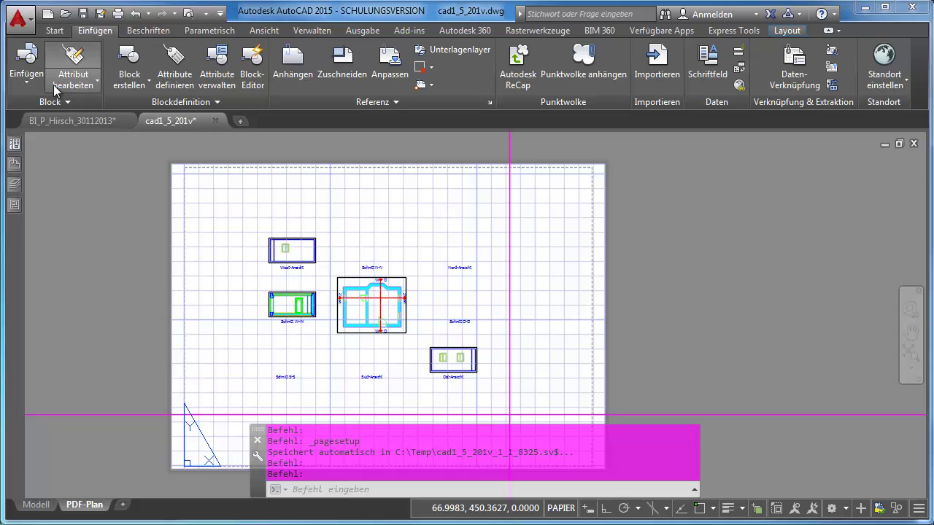
click(30, 88)
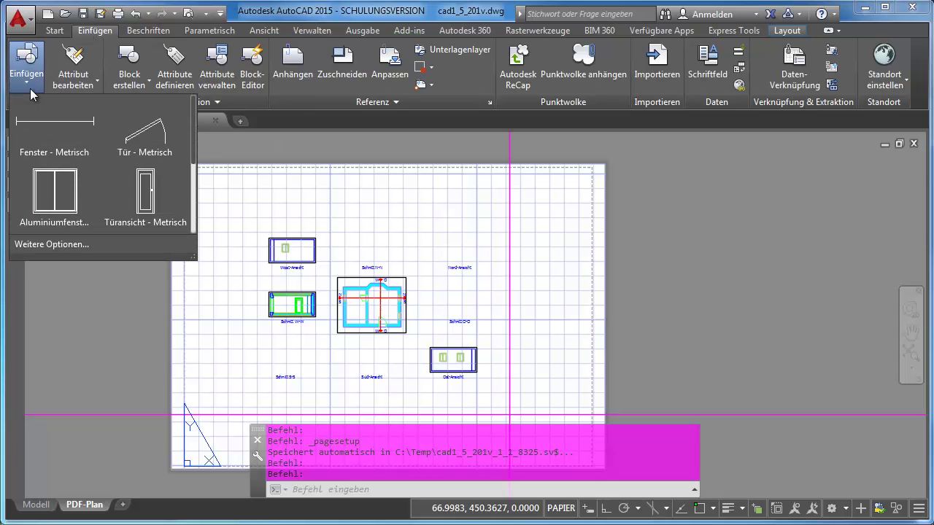
scroll(197, 146, down, 2)
scroll(197, 146, down, 2)
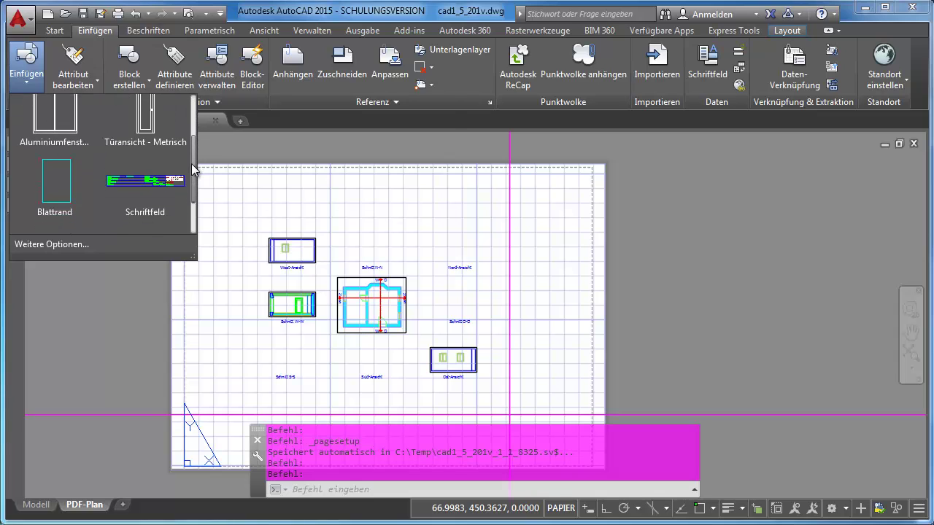
scroll(197, 146, down, 2)
scroll(197, 146, up, 2)
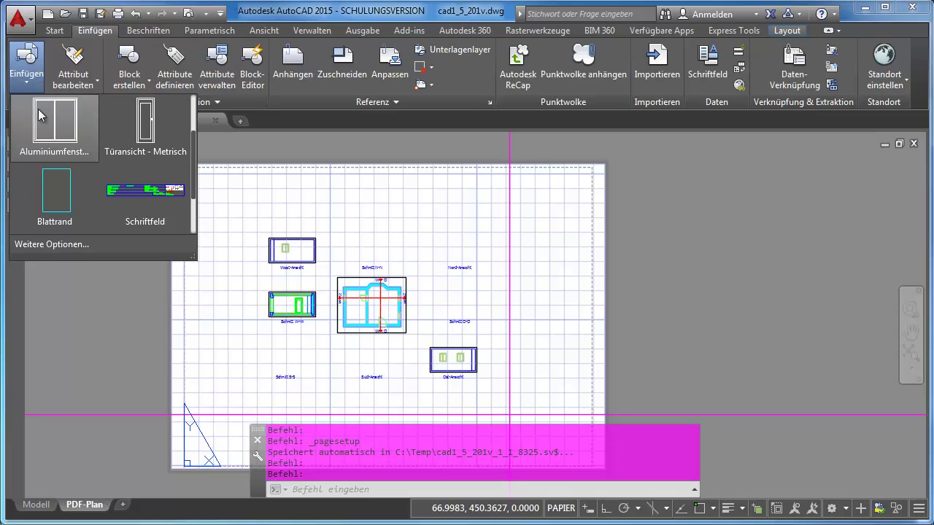
click(58, 190)
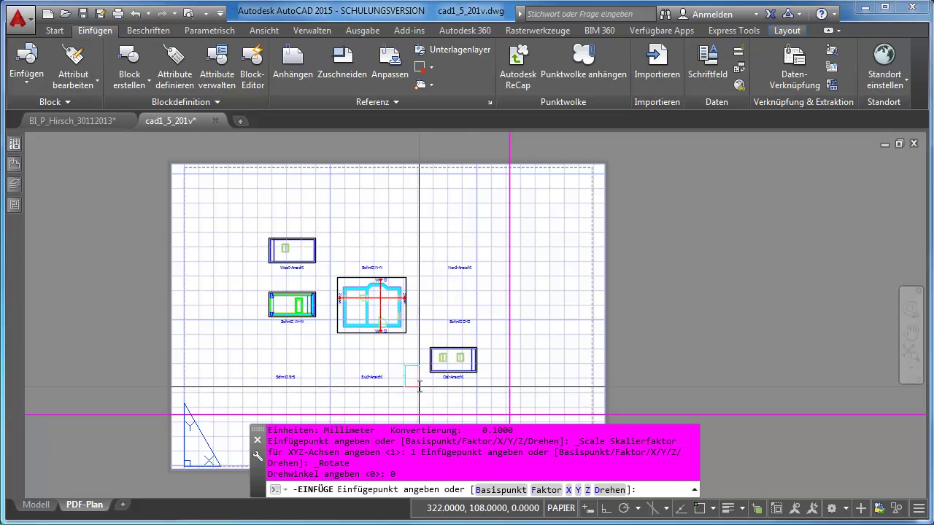
Set the Blattrand block's insertion scale factor to 10.
scroll(419, 387, up, 3)
scroll(416, 375, up, 3)
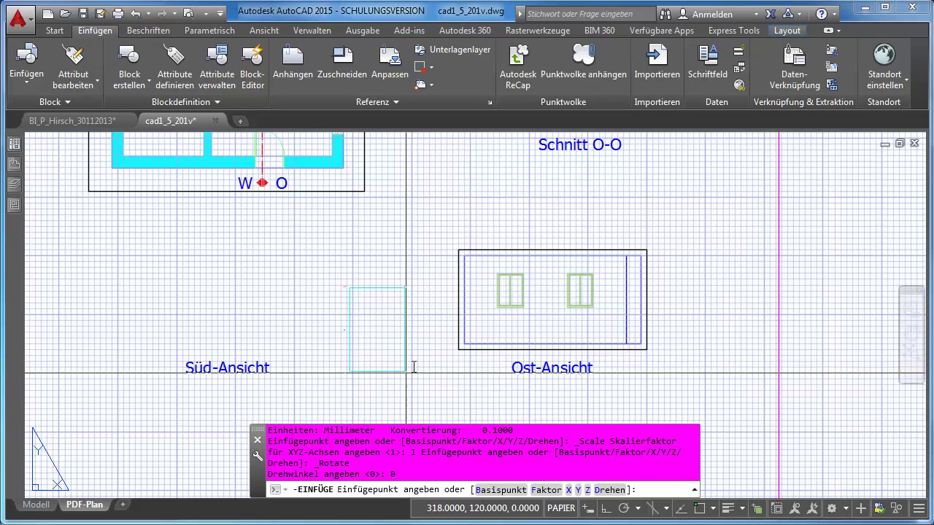
scroll(412, 365, down, 4)
middle_drag(401, 353, 368, 298)
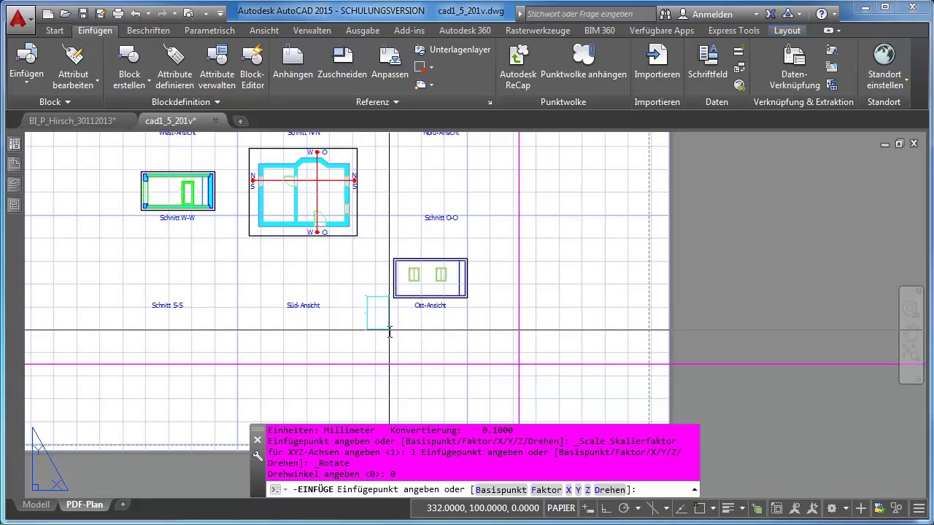
click(545, 491)
text(10)
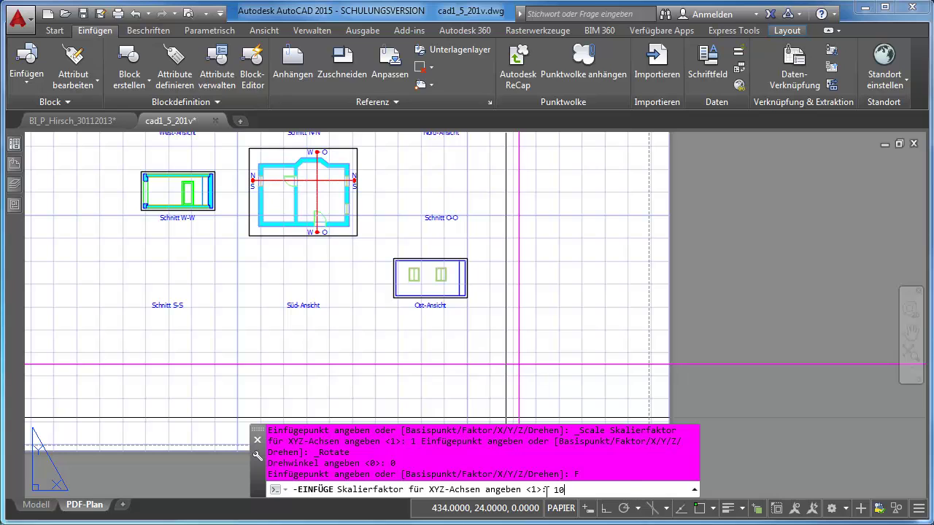
key(Return)
Turn object snap on with the Hilfslinie and Zentrum snaps unchecked.
scroll(451, 329, down, 2)
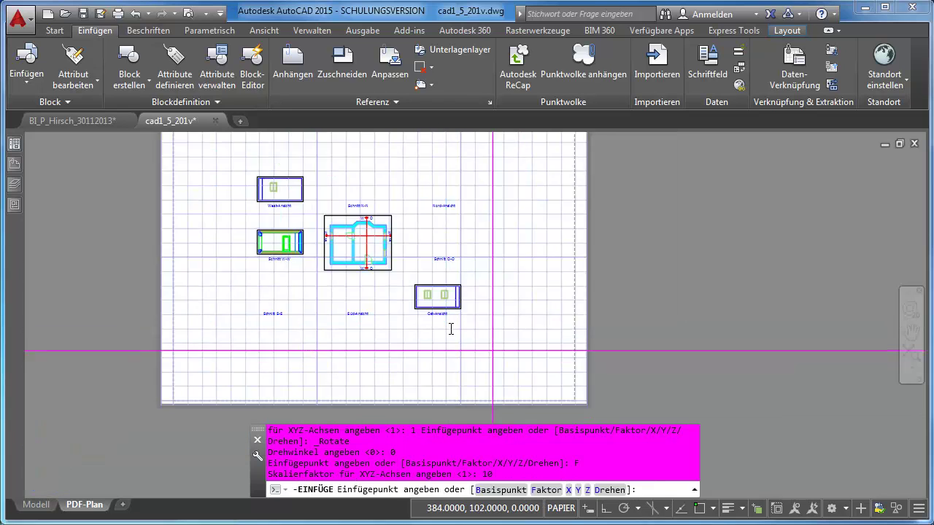
scroll(451, 329, up, 2)
scroll(467, 336, up, 1)
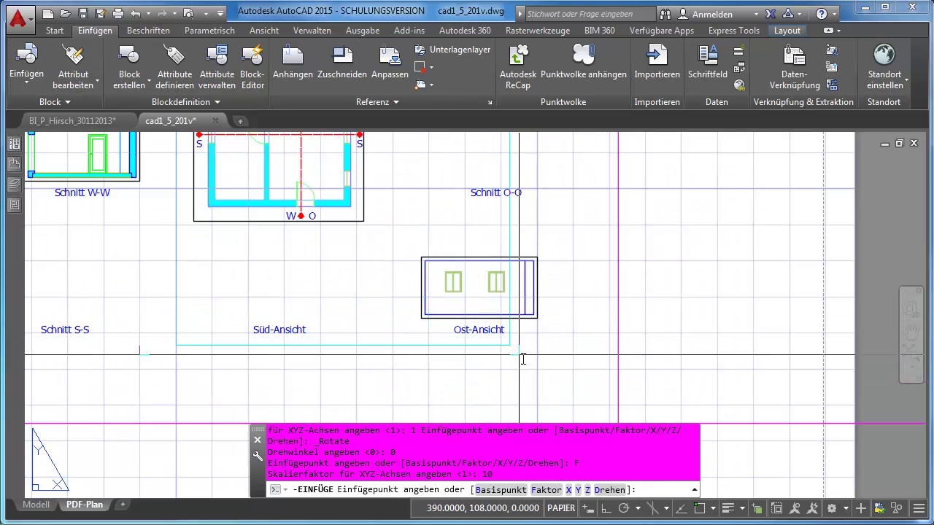
middle_drag(524, 359, 483, 257)
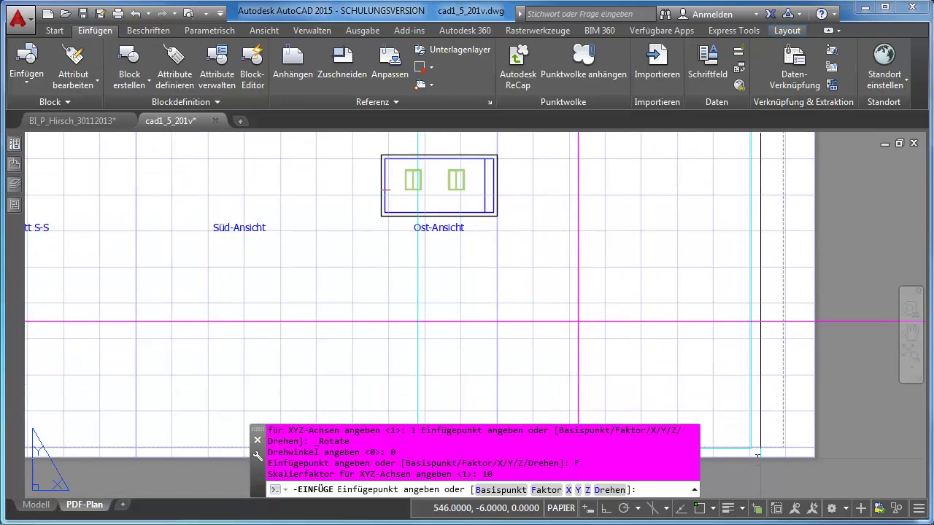
click(713, 508)
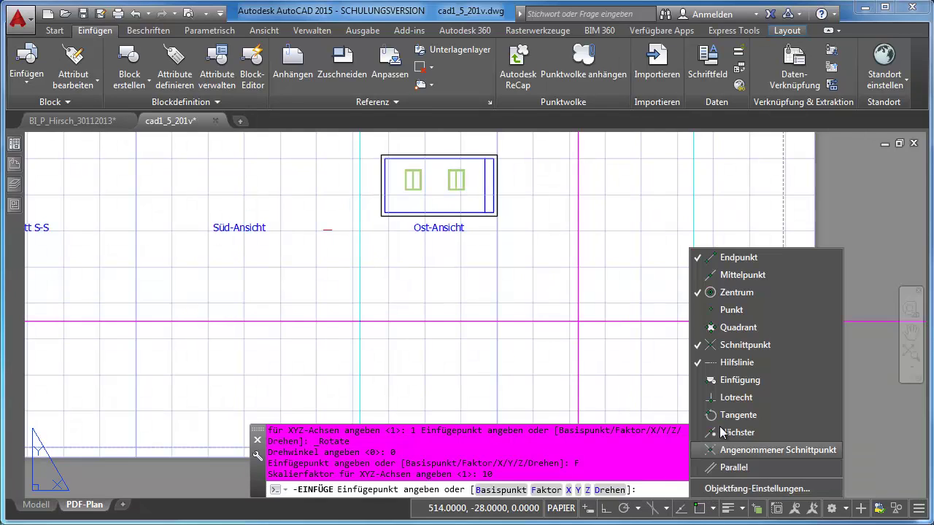
click(731, 364)
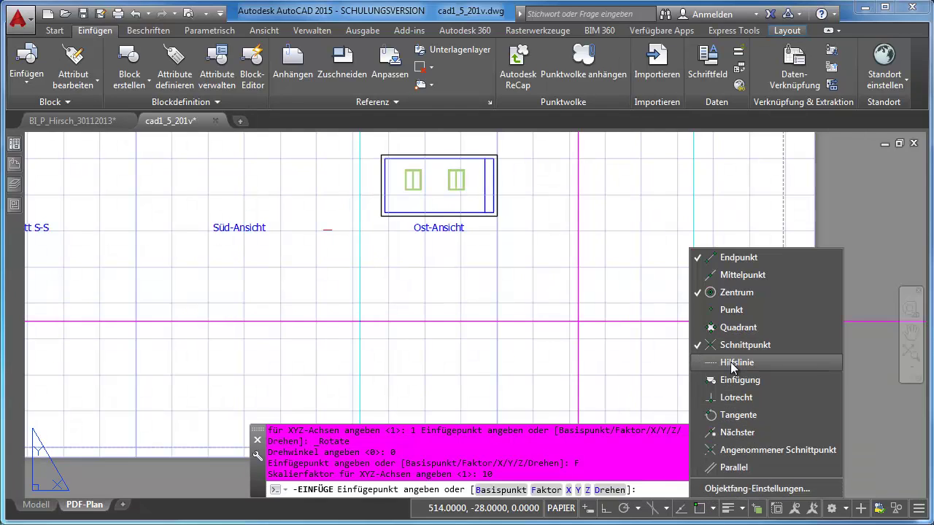
click(737, 293)
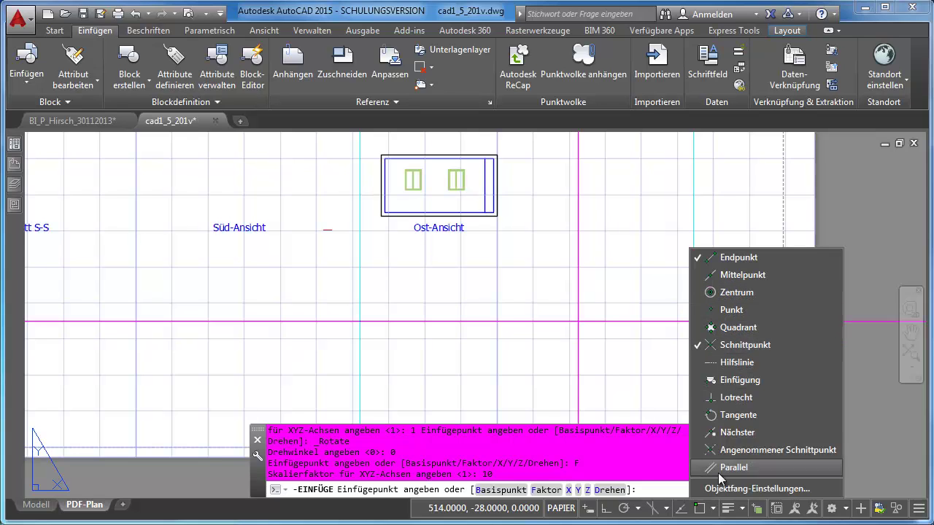
click(700, 511)
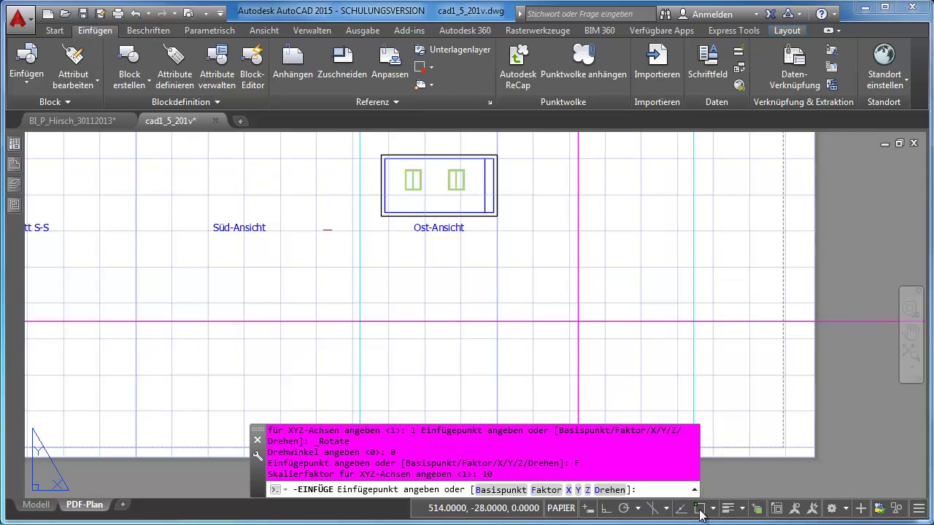
click(700, 512)
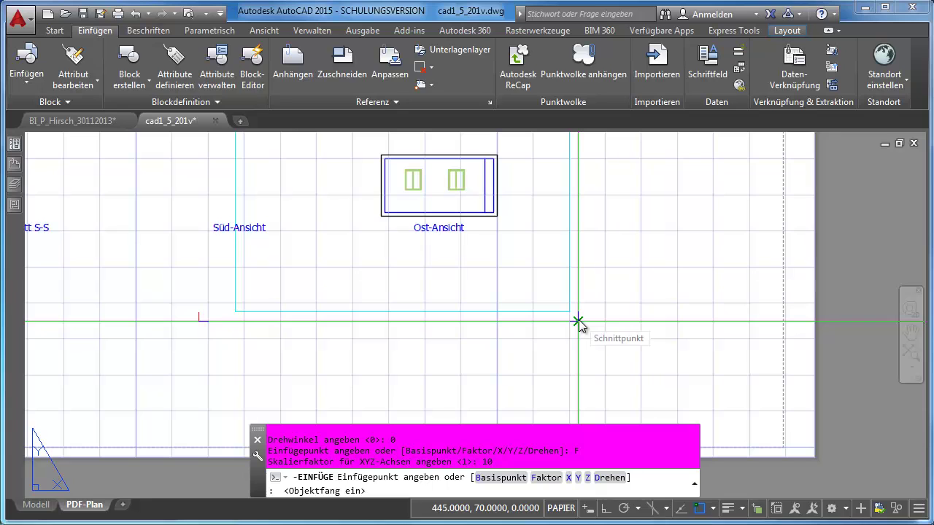
Place the Blattrand frame at the gridline intersection and select the inserted frame.
click(579, 321)
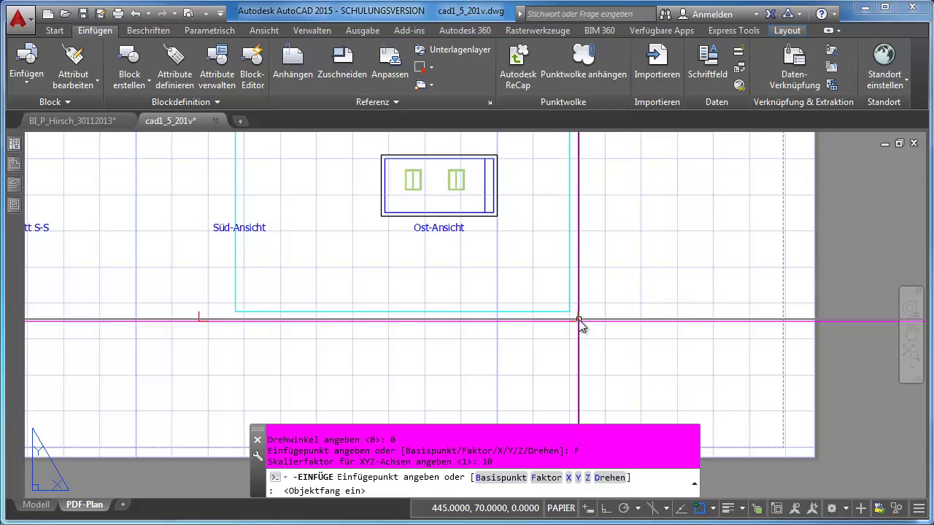
scroll(429, 332, down, 5)
scroll(358, 299, down, 2)
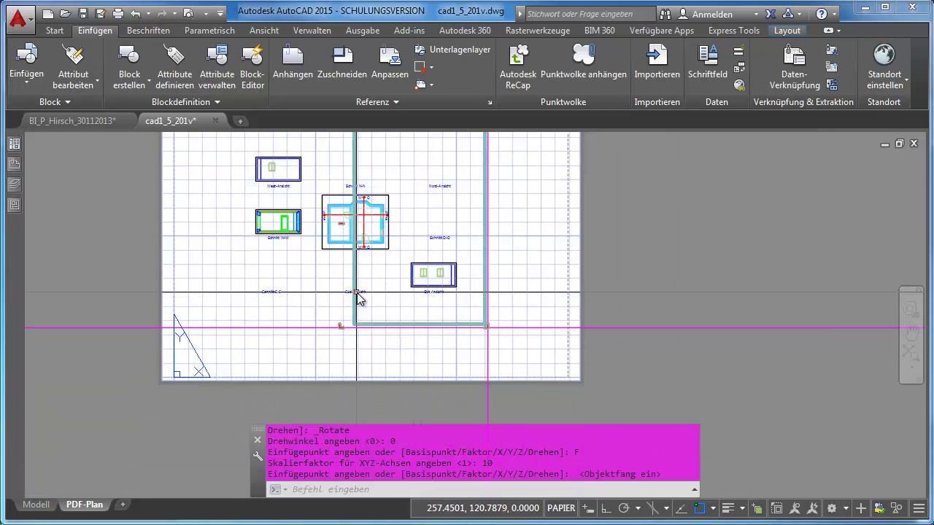
scroll(329, 340, up, 2)
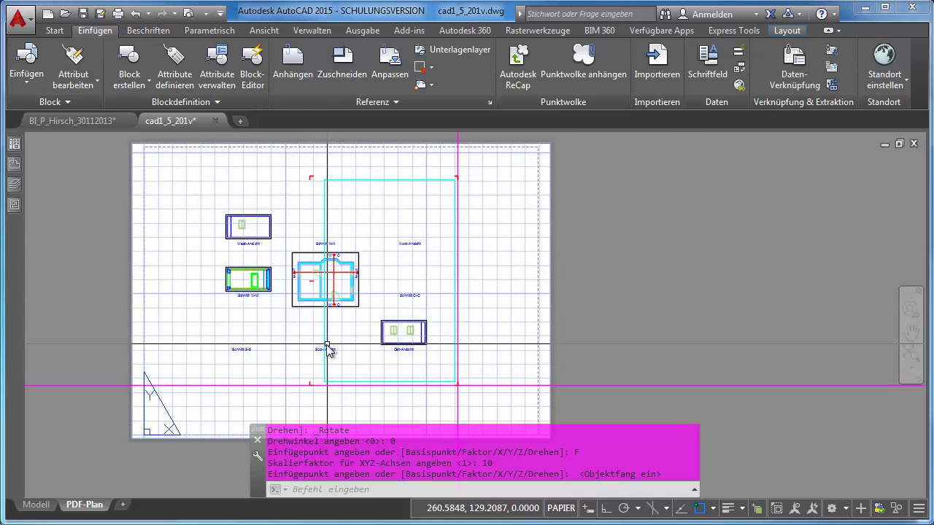
scroll(323, 343, up, 2)
scroll(327, 341, down, 2)
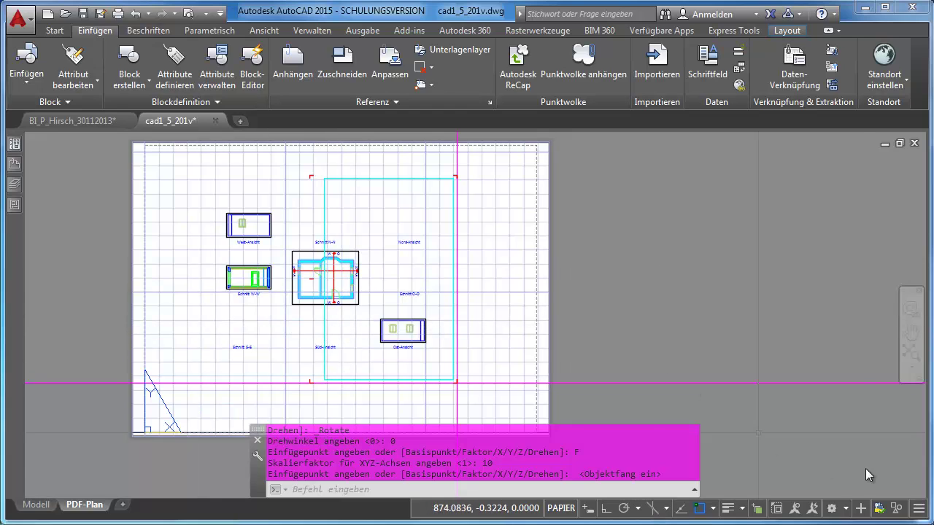
click(322, 318)
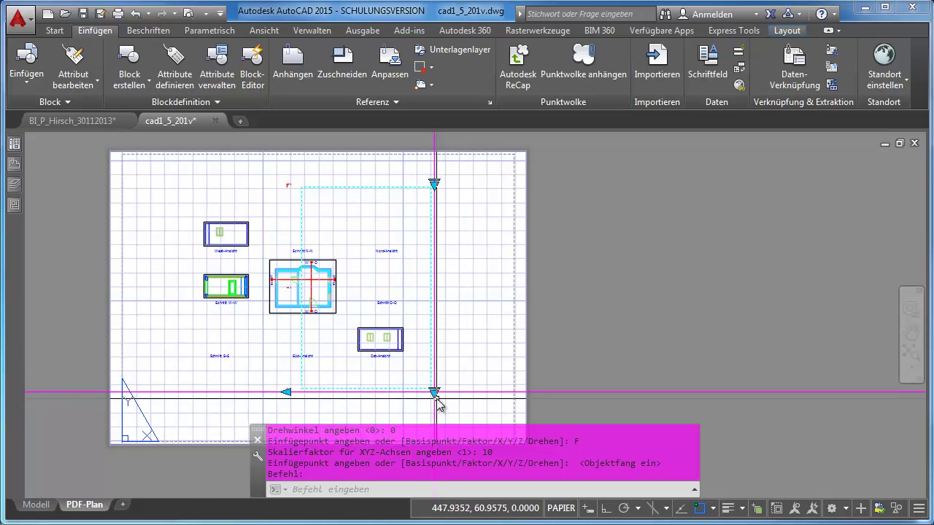
Resize the Blattrand frame to DIN A3 and deselect it.
click(435, 395)
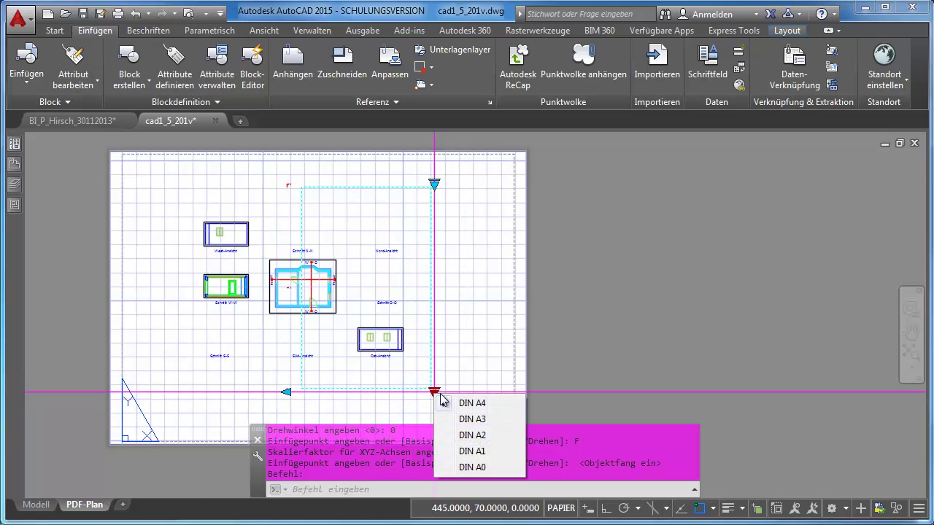
click(473, 419)
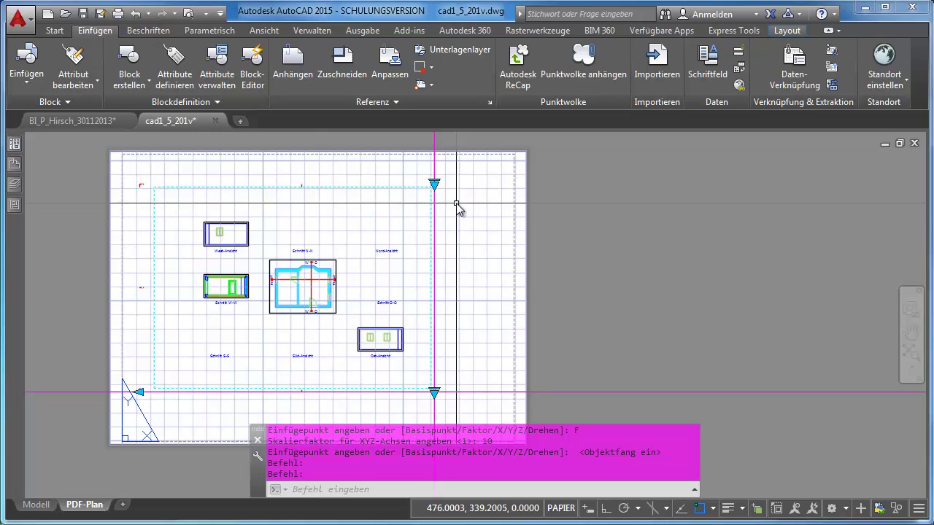
key(Escape)
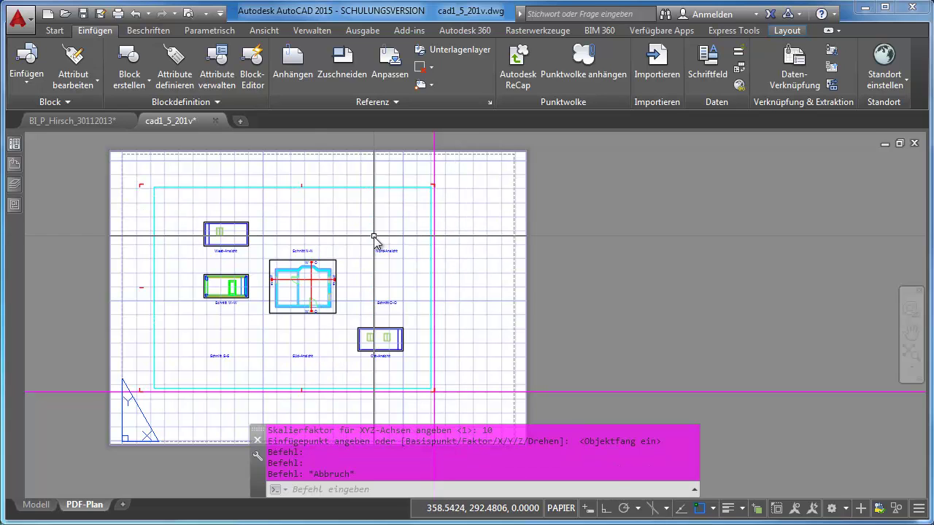
Make LA_SF the current layer from the Start tab's layer list.
scroll(394, 245, up, 1)
scroll(437, 248, up, 1)
scroll(438, 249, down, 2)
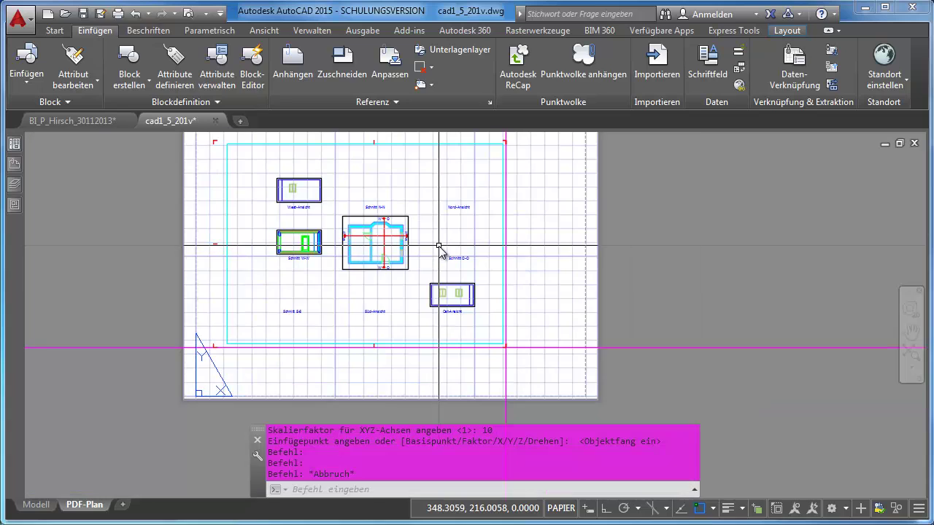
middle_drag(429, 246, 430, 271)
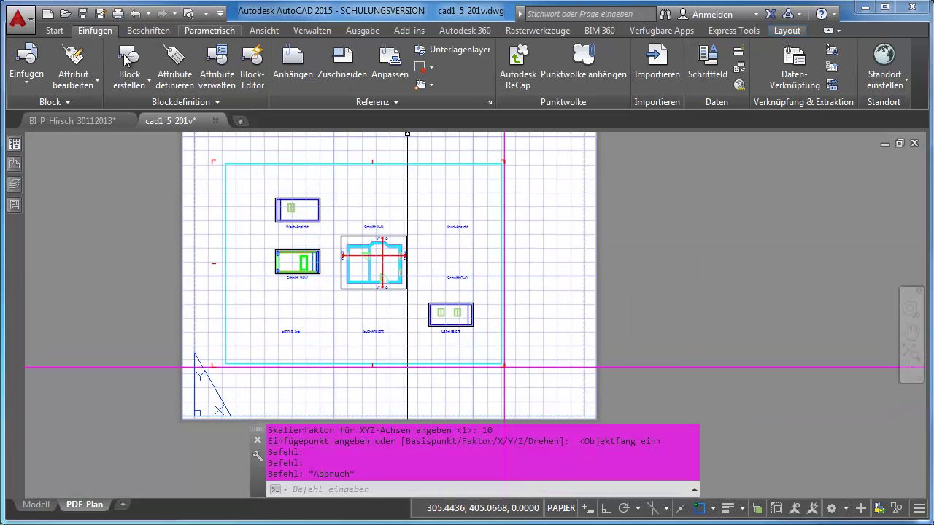
click(55, 30)
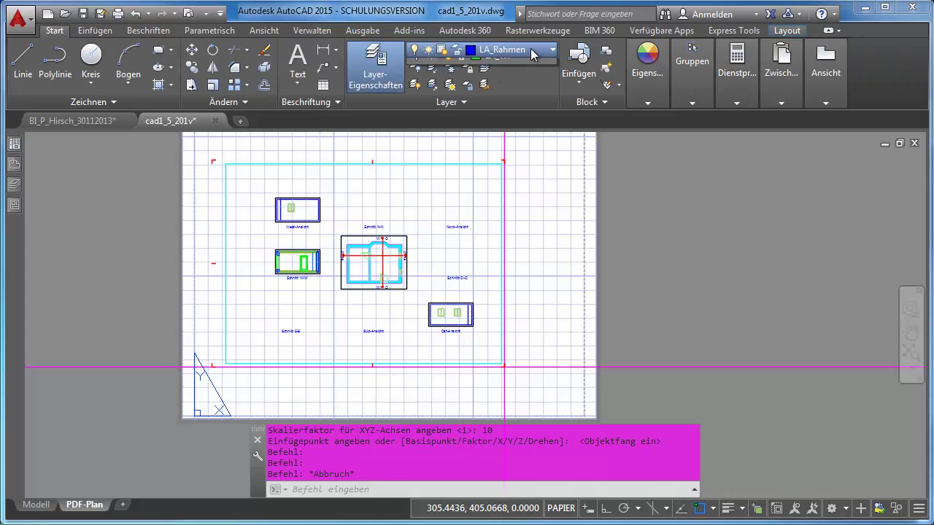
click(531, 48)
click(504, 173)
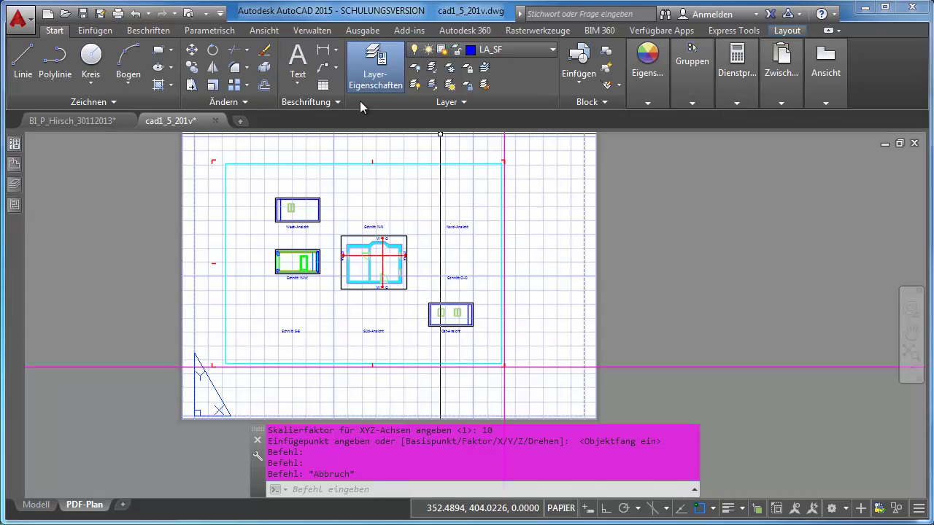
click(95, 30)
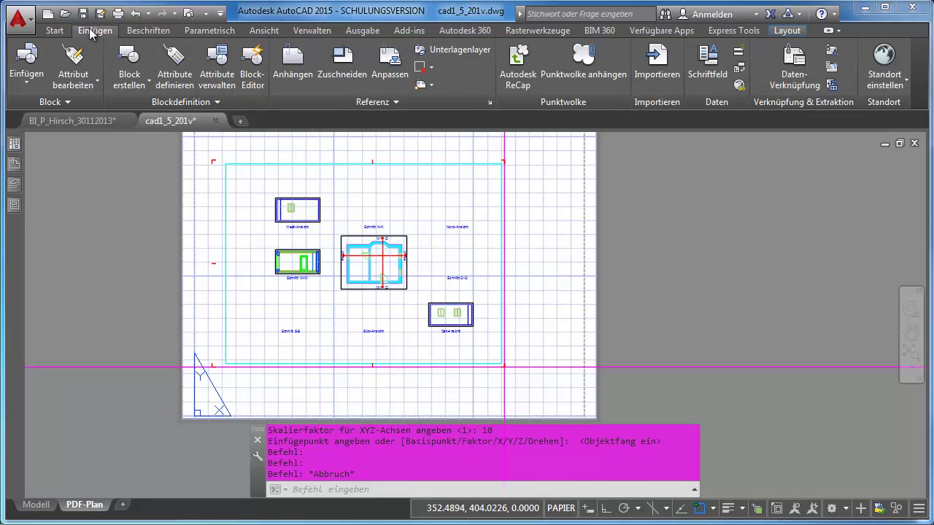
In the full Insert dialog, preview several window and door blocks, then select Schriftfeld.
click(26, 77)
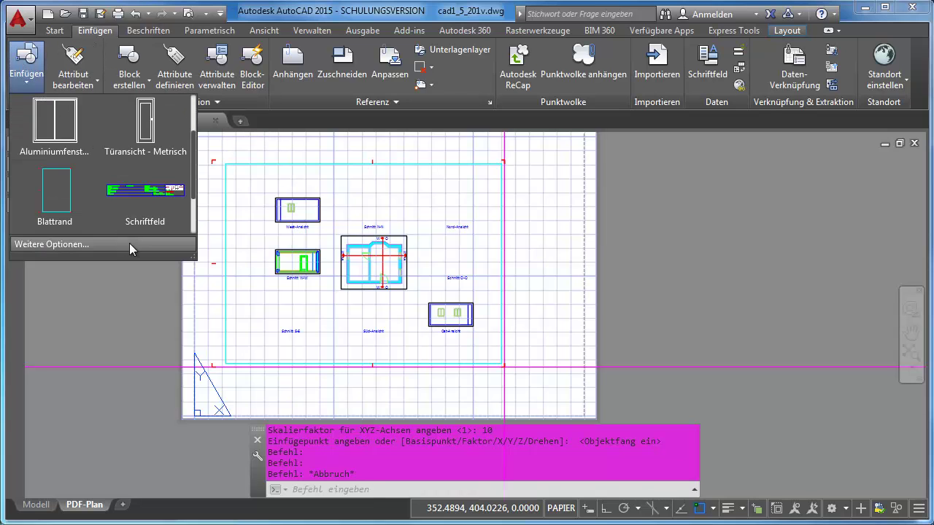
click(108, 242)
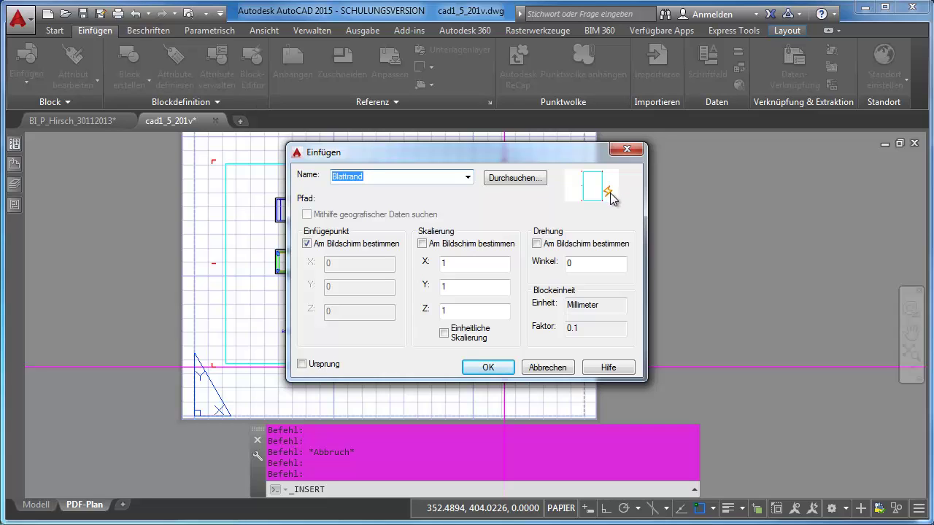
click(468, 177)
click(364, 218)
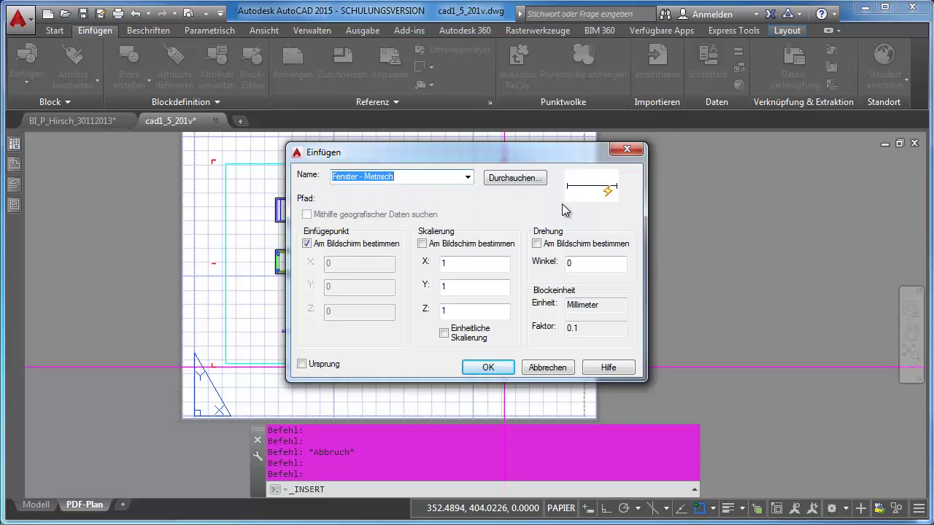
click(468, 179)
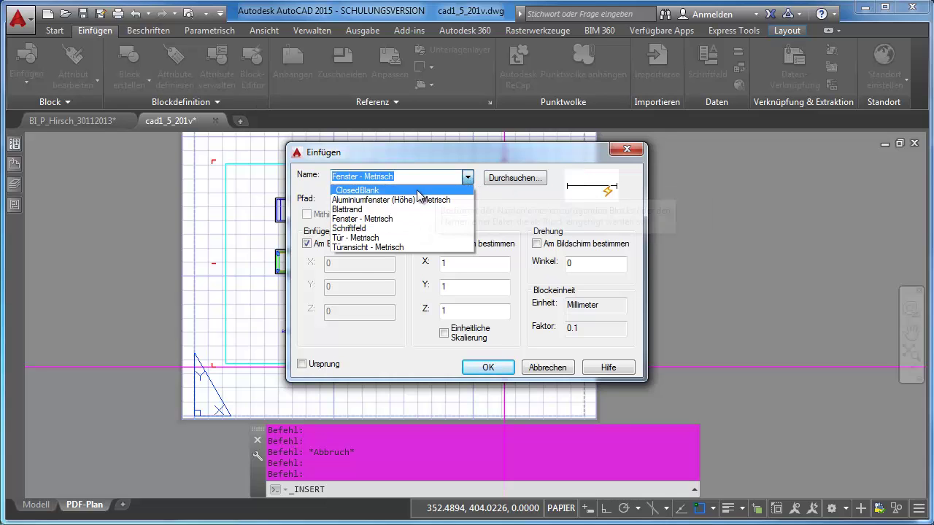
click(415, 202)
click(467, 177)
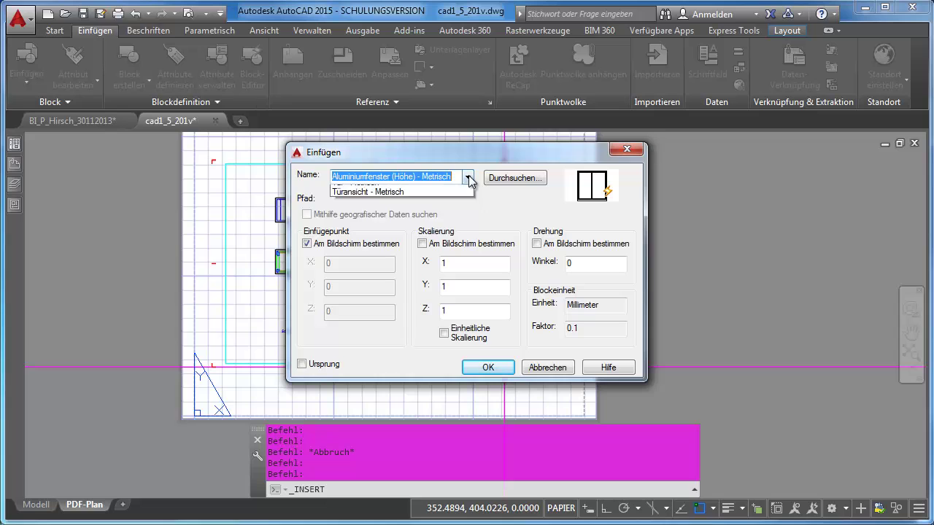
click(368, 238)
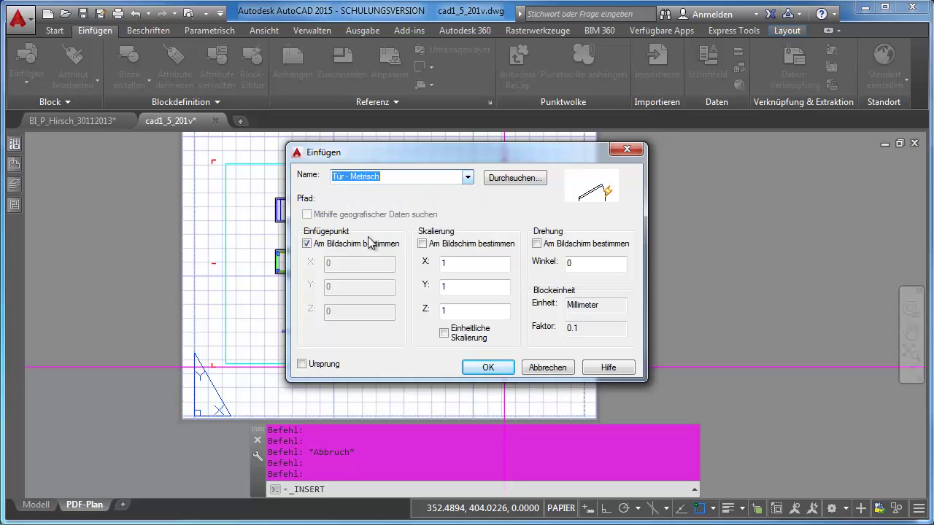
click(455, 179)
click(365, 247)
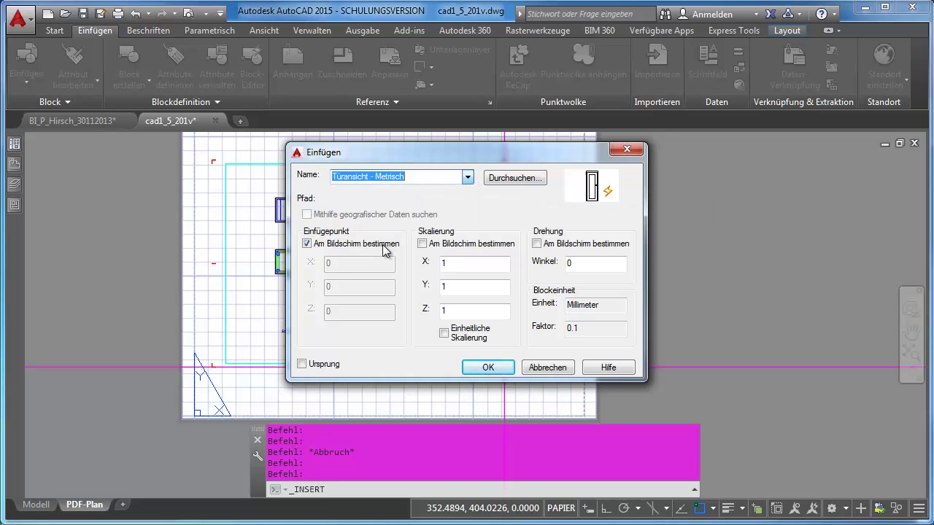
click(466, 178)
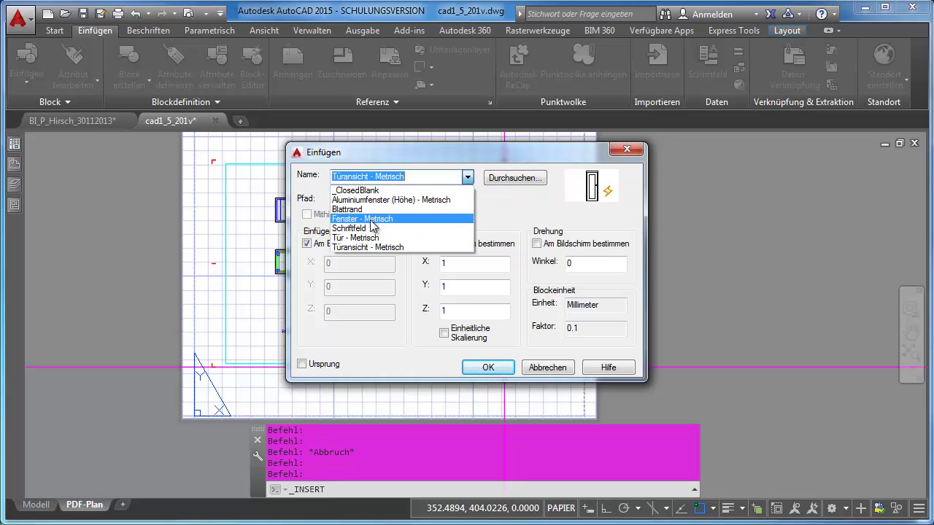
click(363, 231)
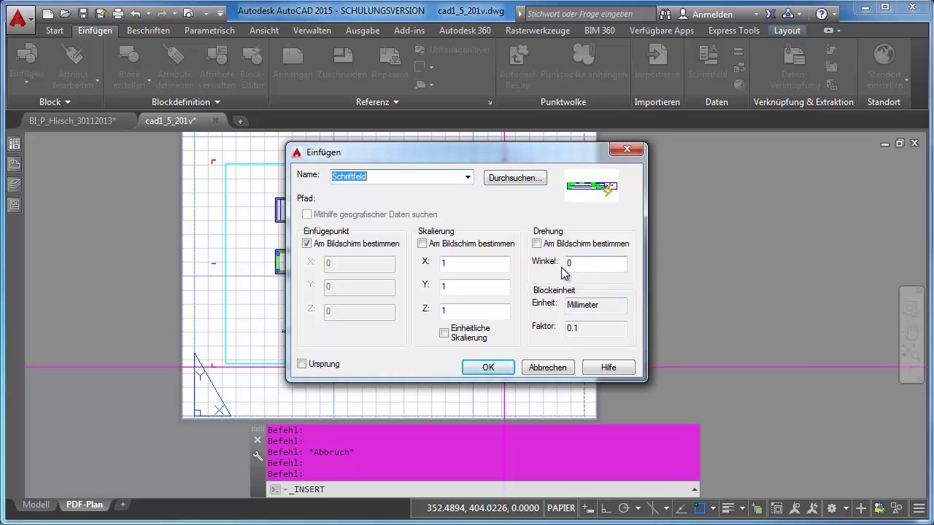
Turn off on-screen scale, enable uniform scaling with X = 10, keeping Schriftfeld selected.
click(424, 244)
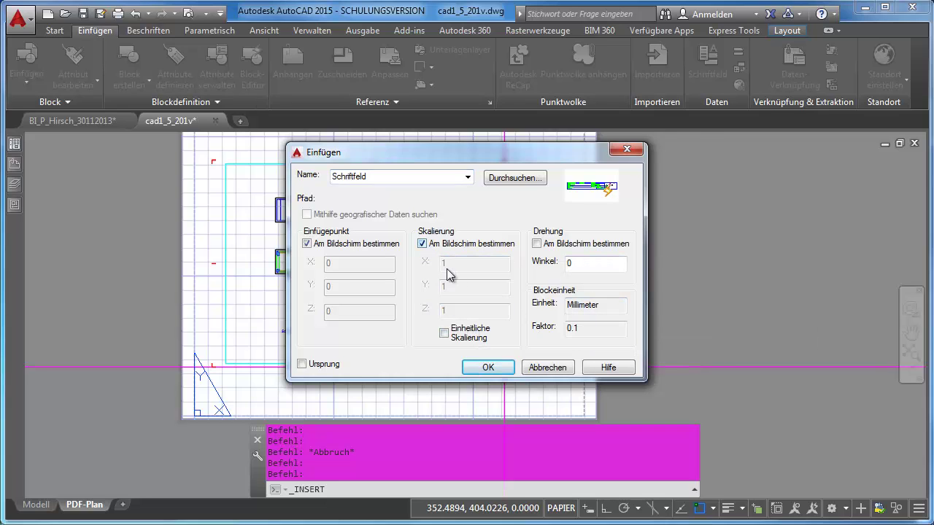
click(425, 245)
click(444, 333)
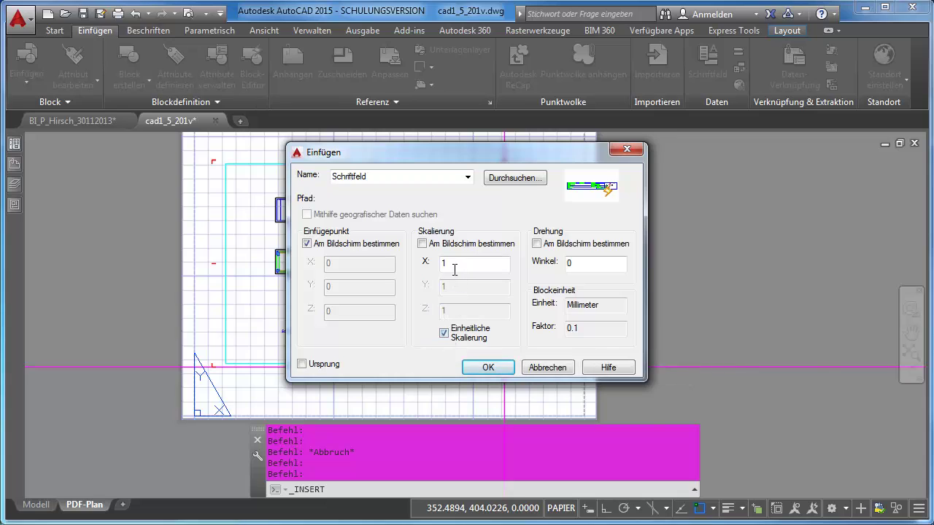
click(477, 263)
text(0)
click(467, 179)
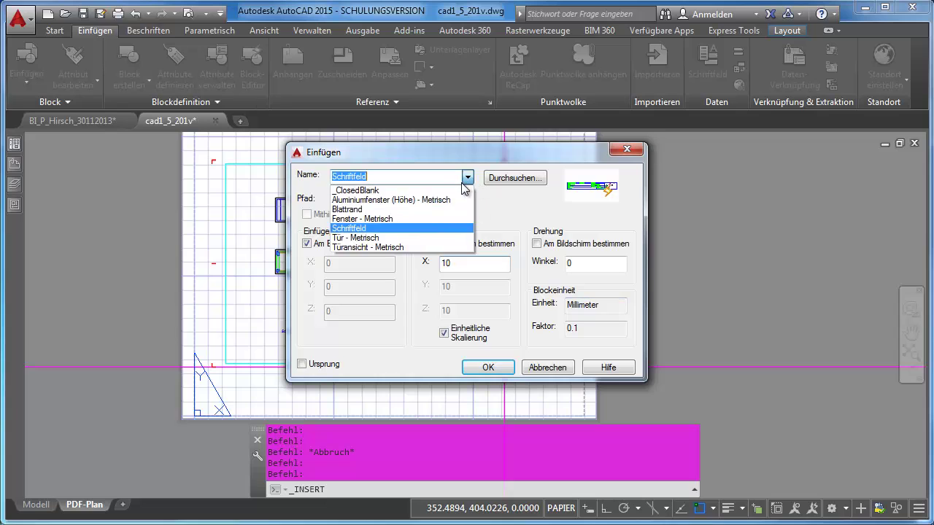
click(378, 208)
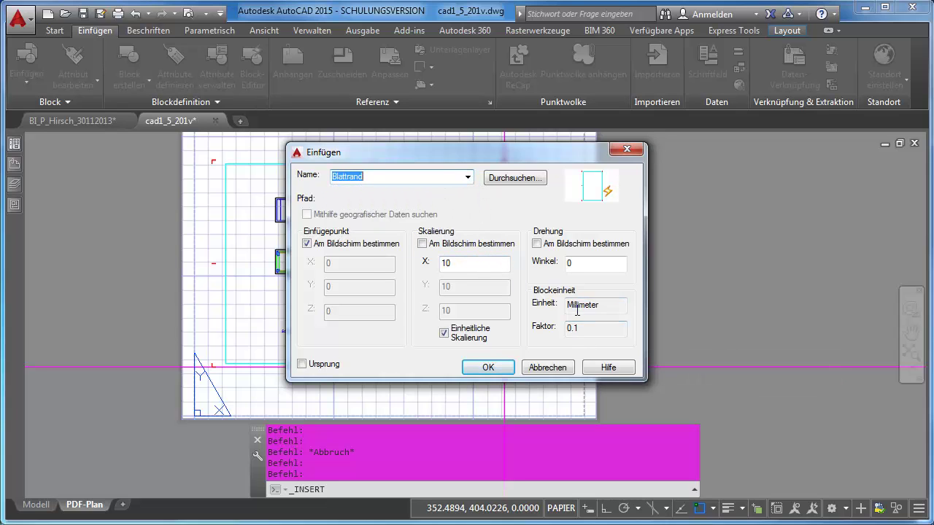
click(467, 177)
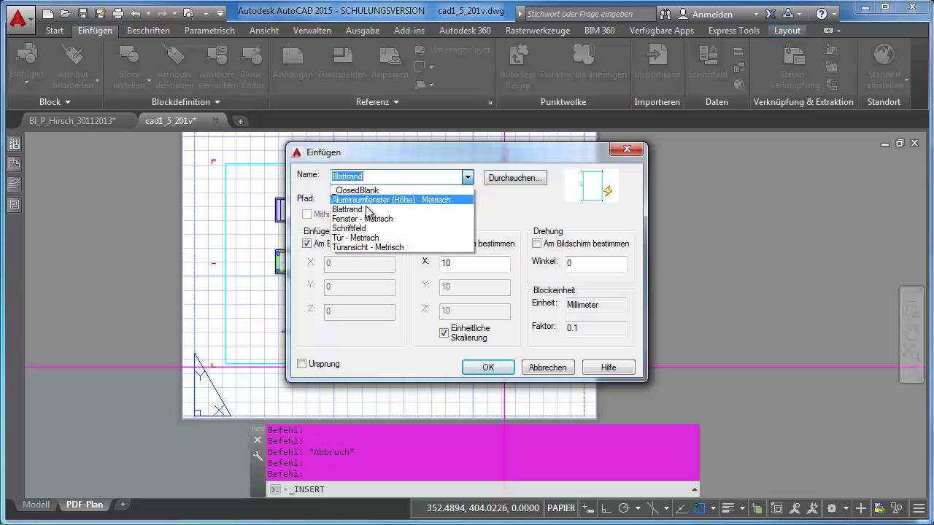
click(372, 228)
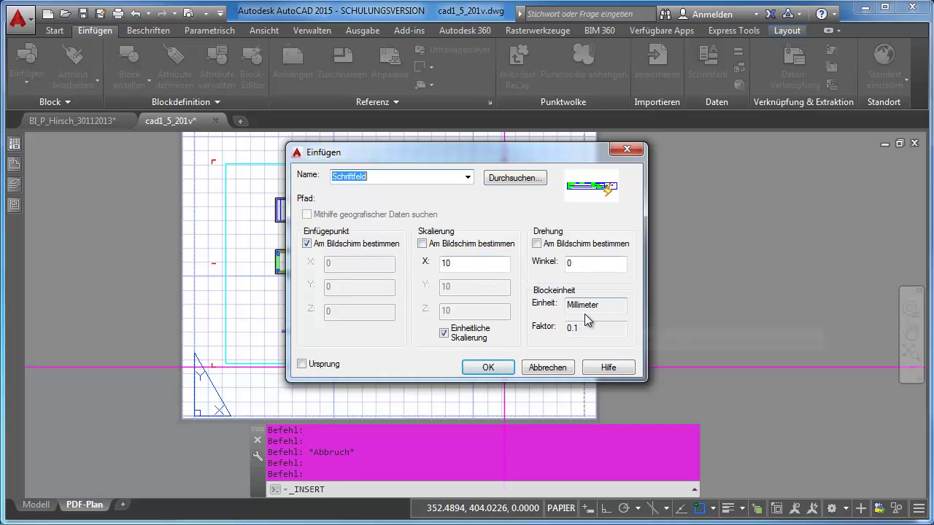
Confirm the Schriftfeld insert settings and bring up the cad1_5_201.pdf reference plan.
click(485, 368)
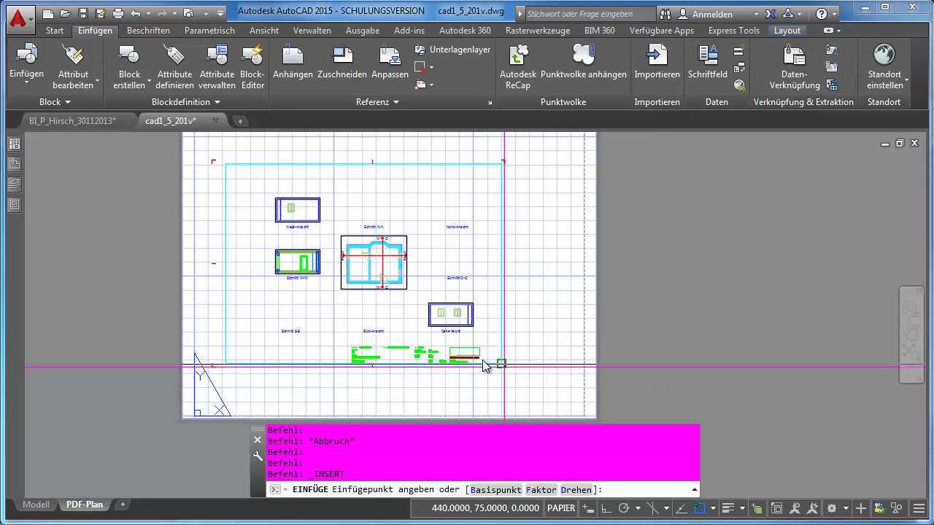
scroll(501, 367, up, 5)
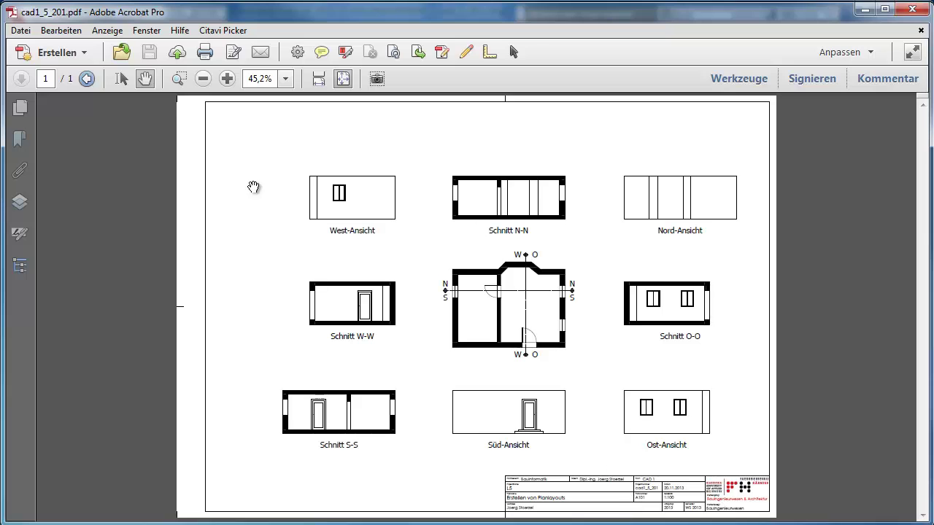
Marquee-zoom onto the PDF's title block in Acrobat to read it, then return to AutoCAD.
click(178, 78)
drag(483, 458, 778, 516)
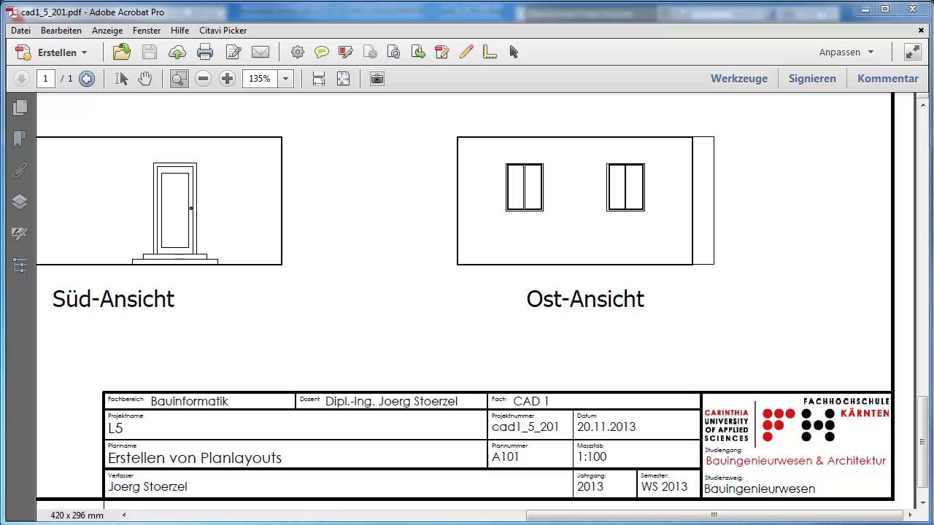
key(alt+Tab)
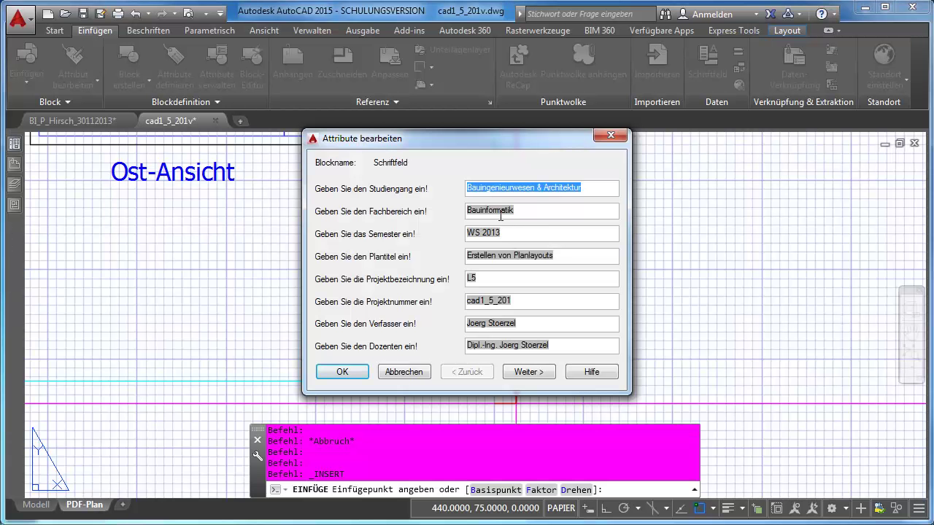
Review the first attribute page (Fachbereich Bauinformatik, Plantitel, Projektbezeichnung L5) and advance to the next page.
click(521, 211)
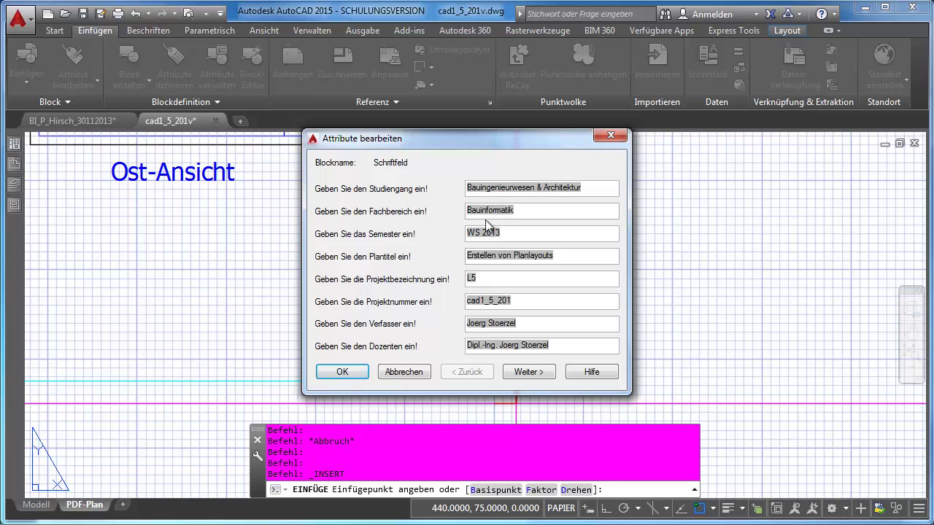
drag(572, 255, 441, 253)
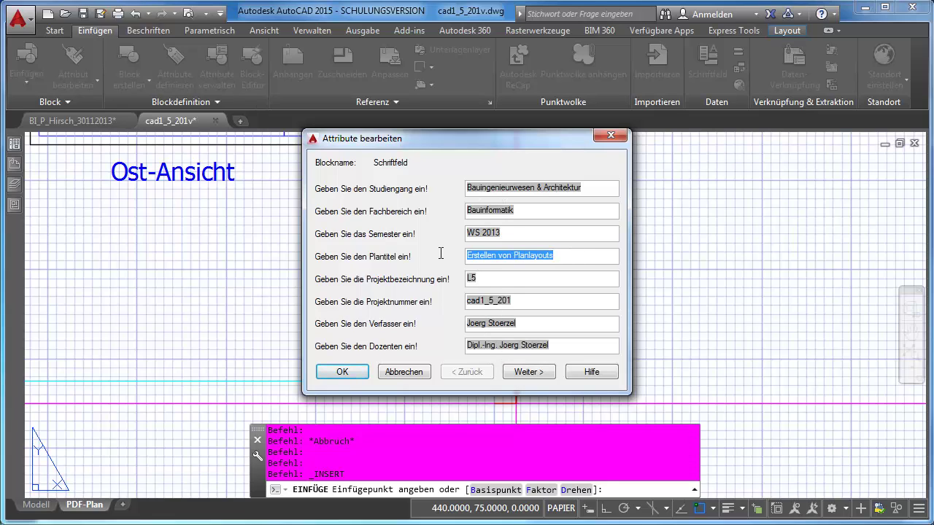
click(513, 278)
drag(568, 255, 476, 260)
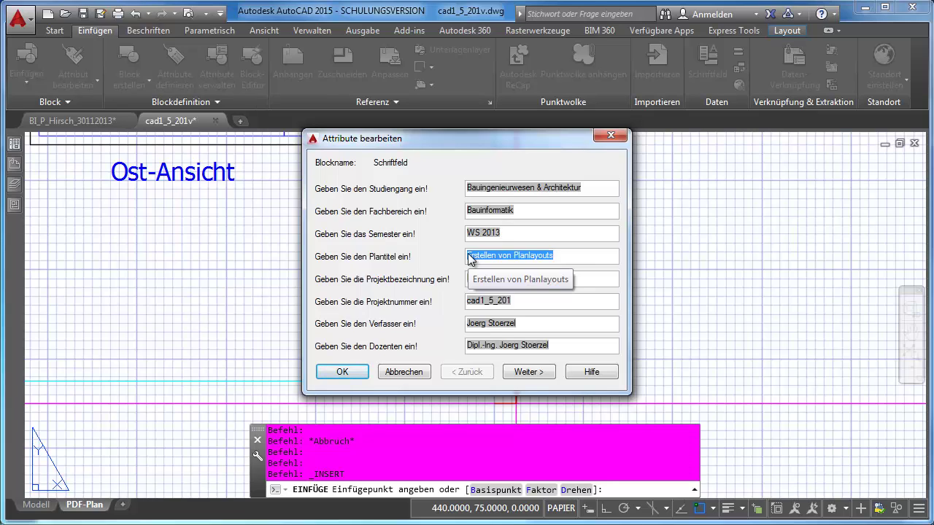
click(488, 212)
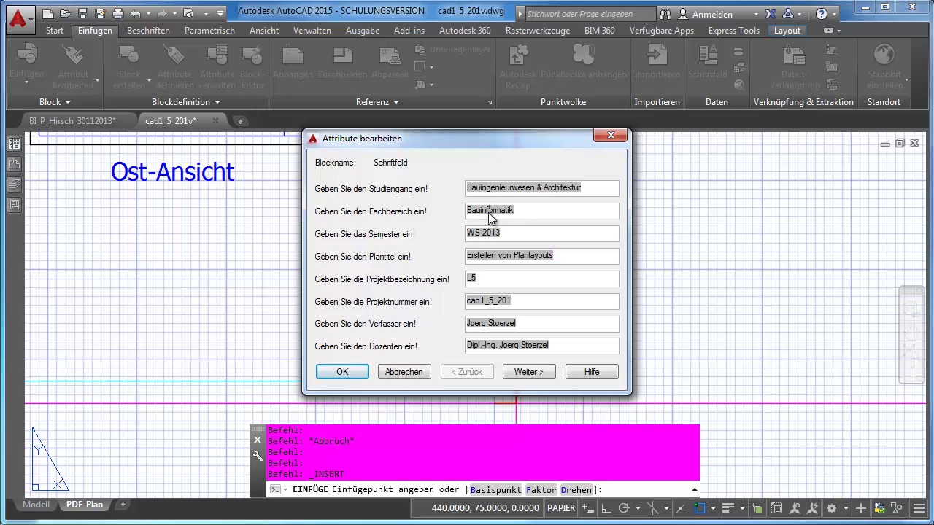
double_click(489, 213)
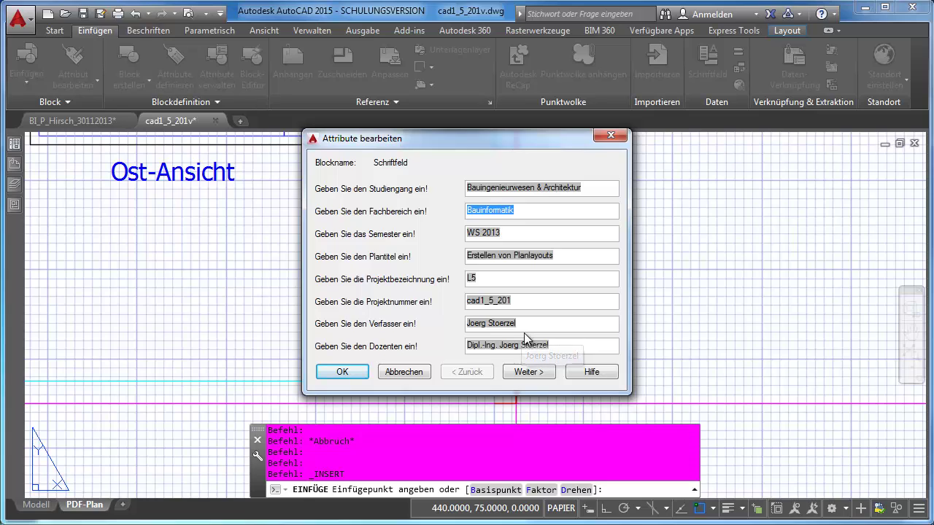
click(528, 372)
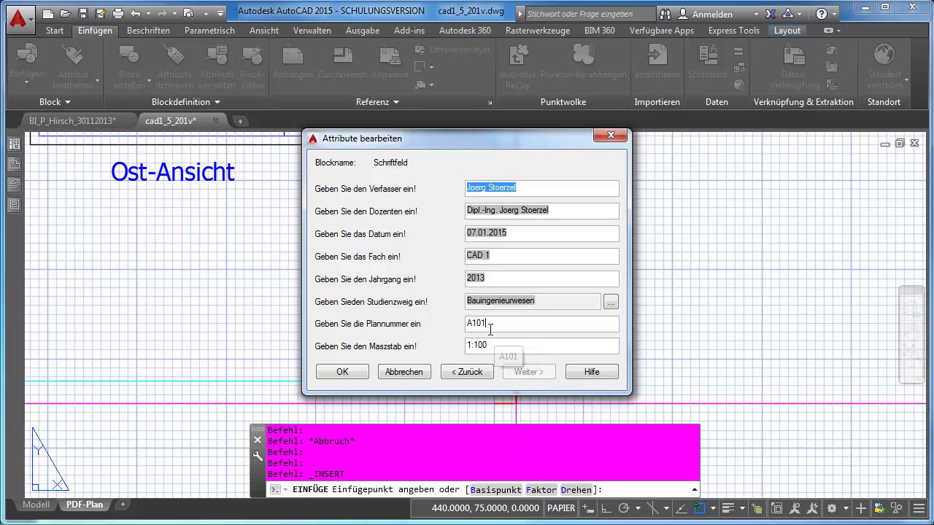
Change the plan number from A101 to P1 and the scale from 1:100 to 1:50, then confirm.
drag(471, 323, 494, 327)
key(BackSpace)
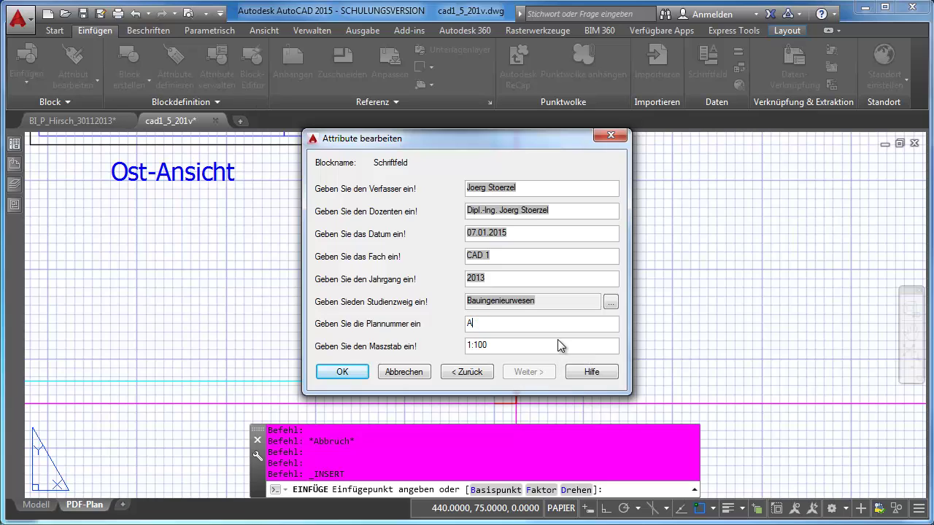
key(BackSpace)
text(P)
text(1)
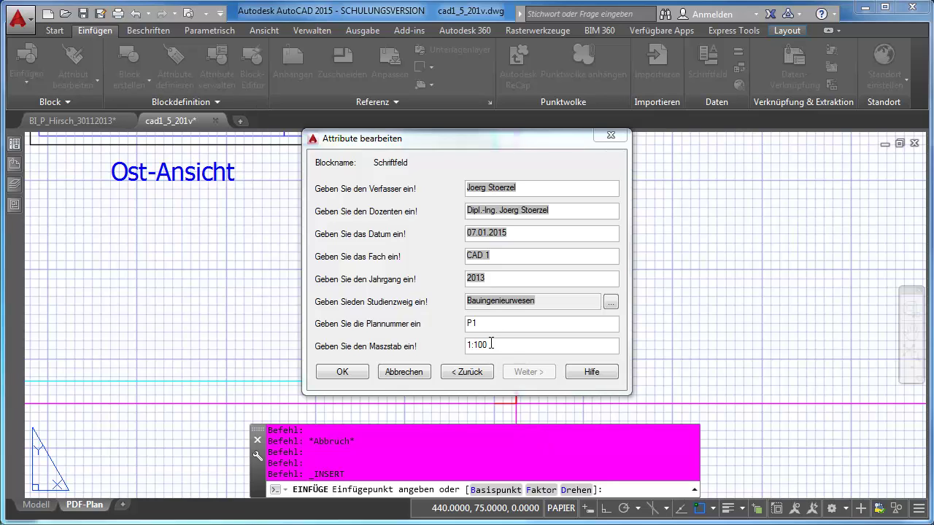
click(491, 345)
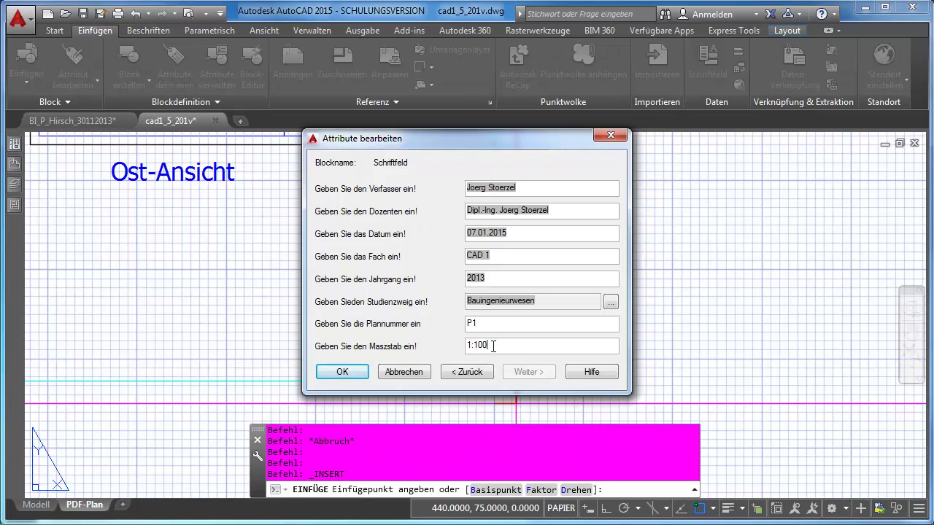
key(BackSpace)
key(BackSpace)
key(BackSpace)
click(341, 373)
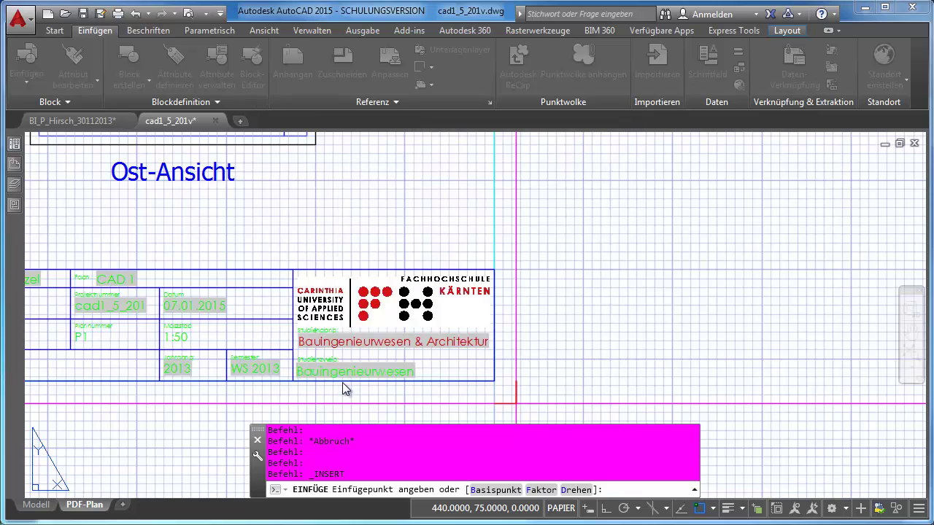
Place the filled-in Schriftfeld title block at the layout's lower-right insertion point.
click(342, 382)
middle_drag(261, 334, 525, 312)
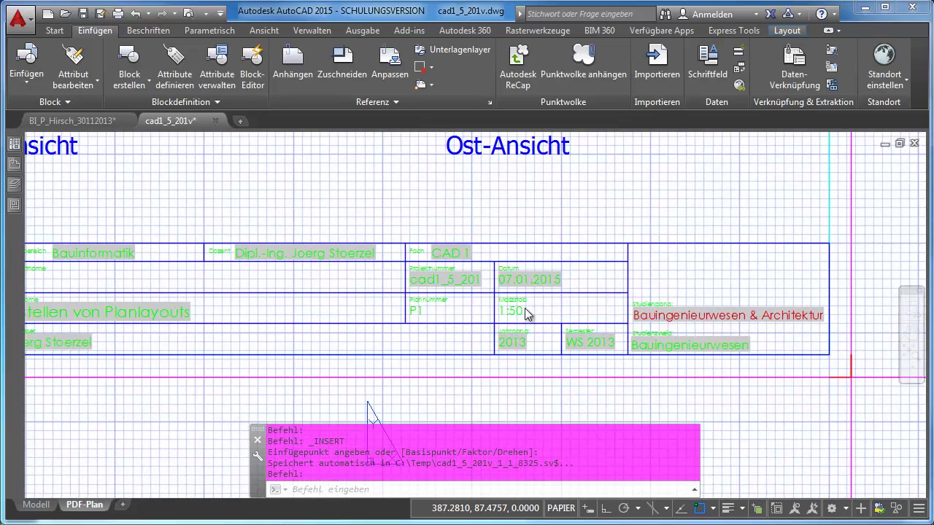
scroll(229, 309, up, 2)
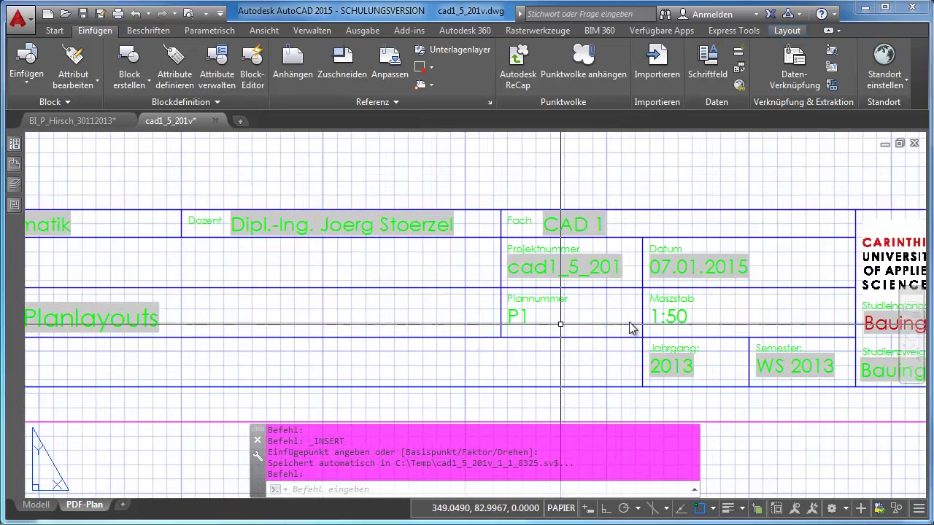
scroll(397, 317, down, 2)
scroll(409, 320, down, 2)
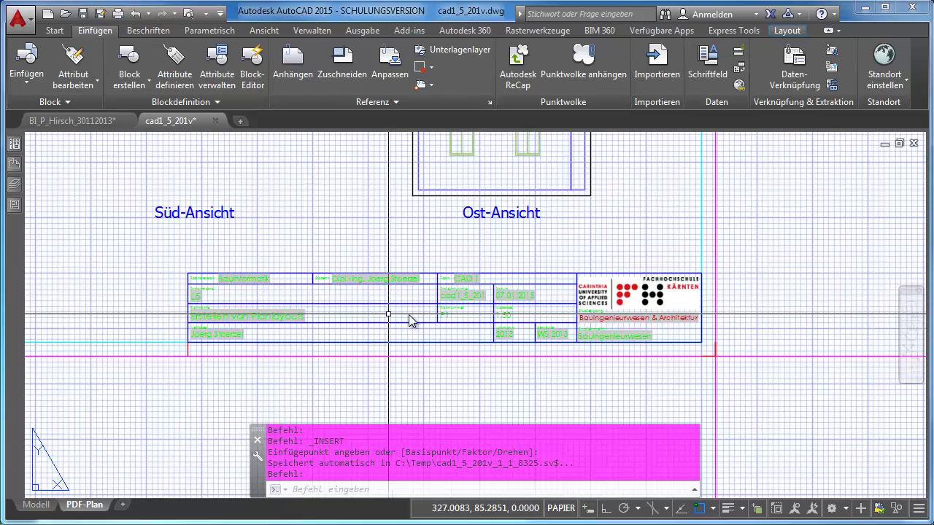
scroll(453, 317, up, 2)
scroll(438, 321, down, 1)
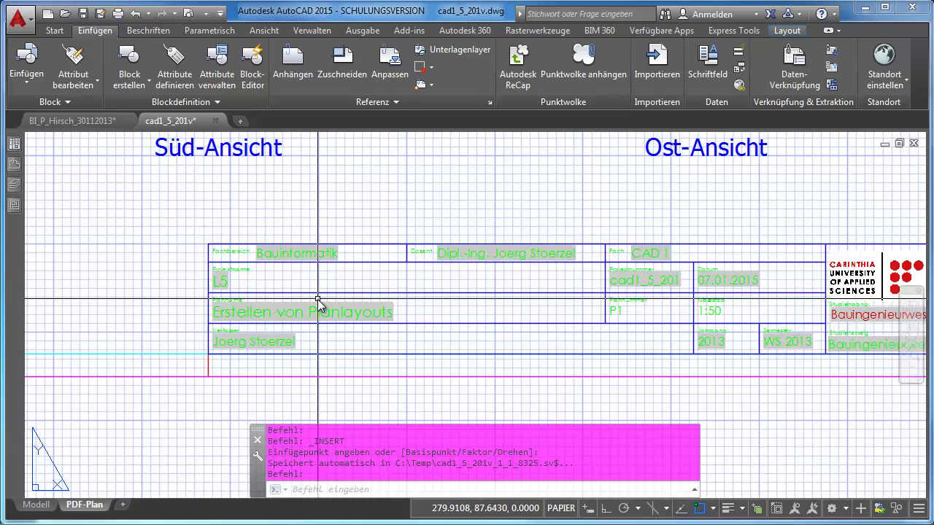
End the command, pan to show the title block with the views, and open the application menu.
key(Escape)
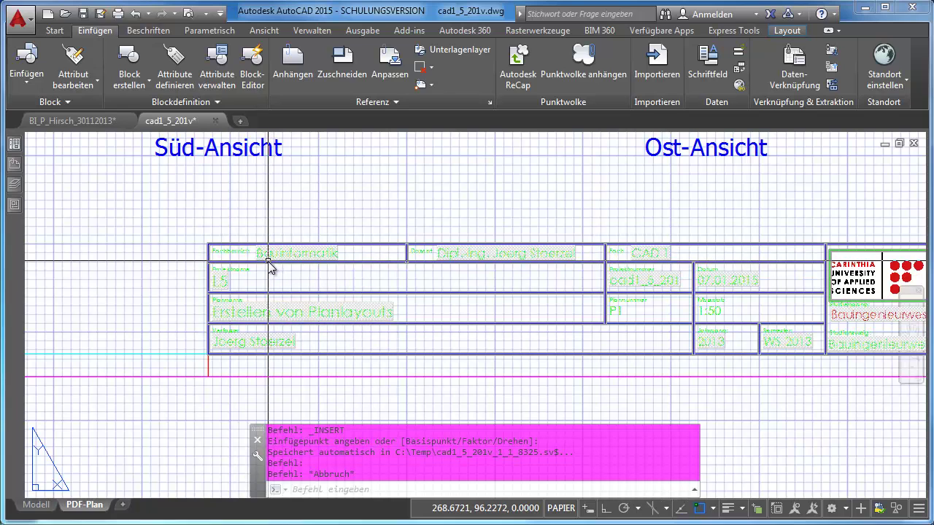
scroll(267, 260, down, 3)
middle_drag(252, 242, 341, 282)
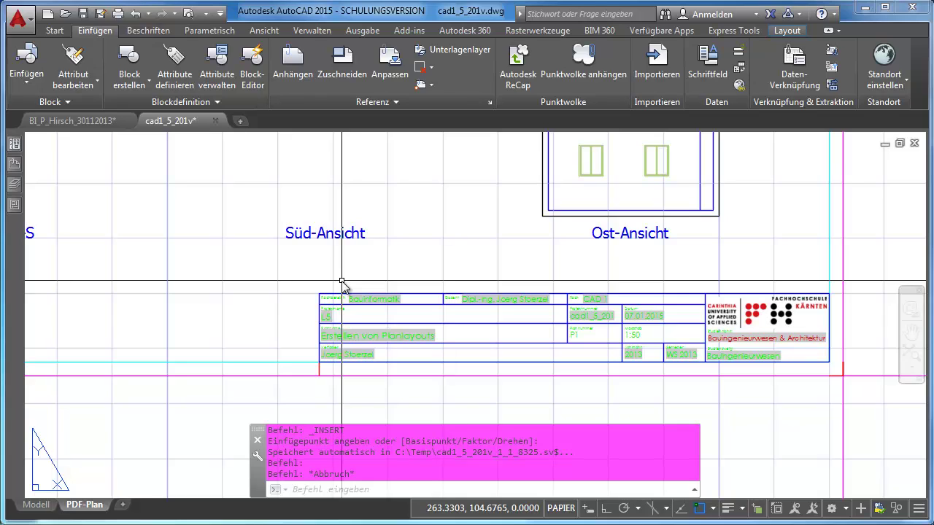
click(25, 24)
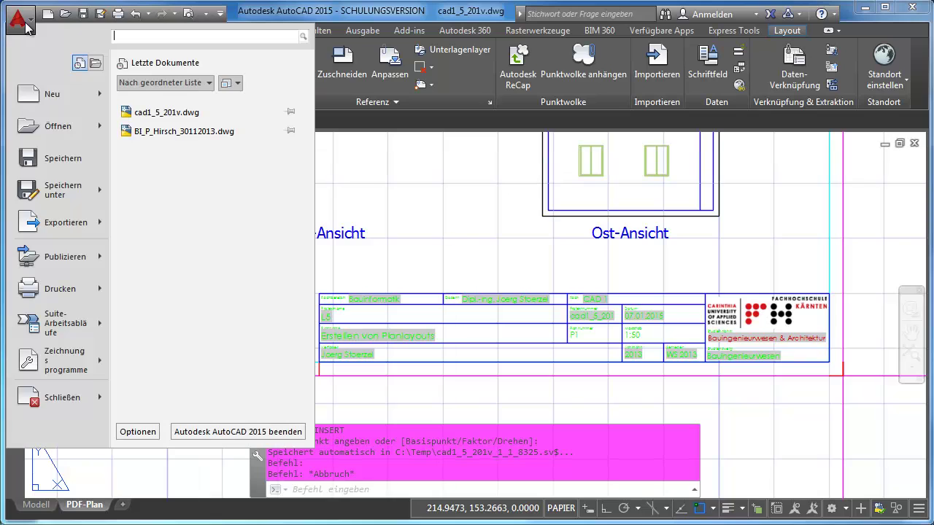
In Zeichnungseigenschaften' custom properties, replace the Dozent value with the new lecturer's name.
click(72, 375)
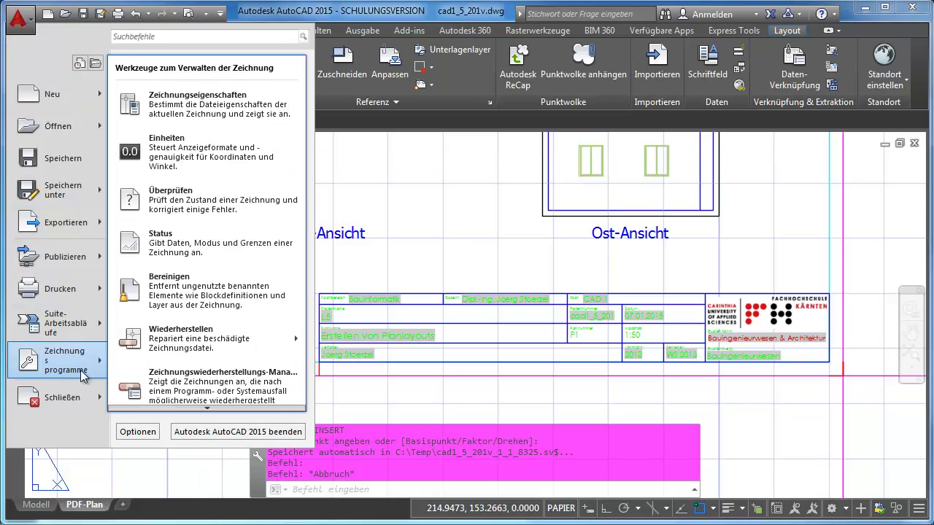
click(219, 111)
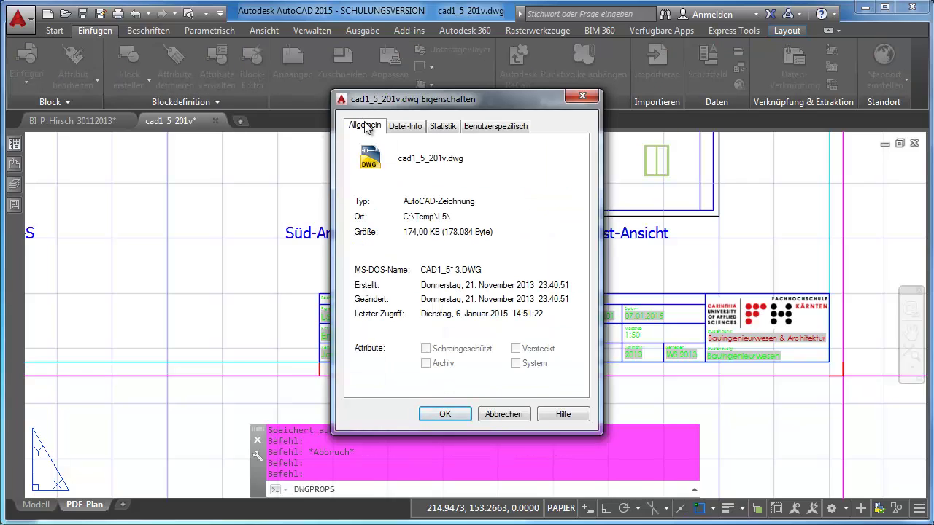
click(490, 128)
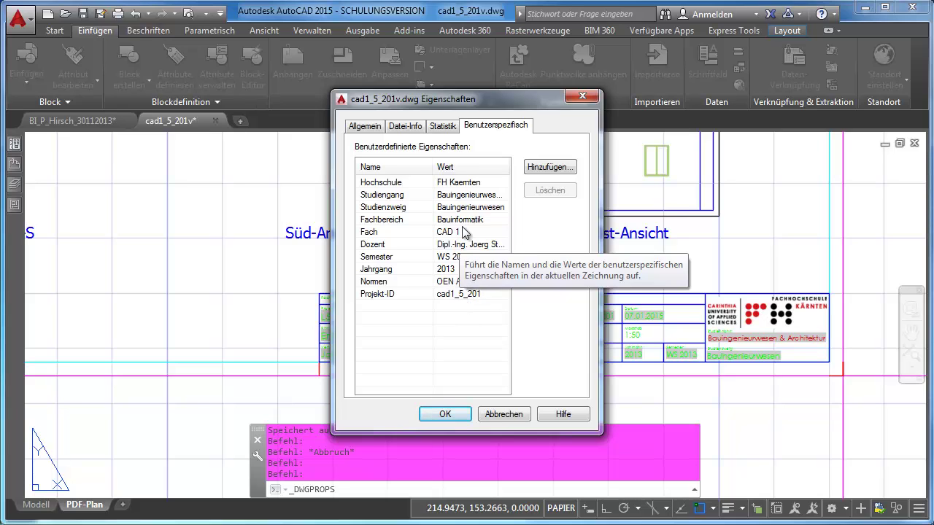
double_click(454, 246)
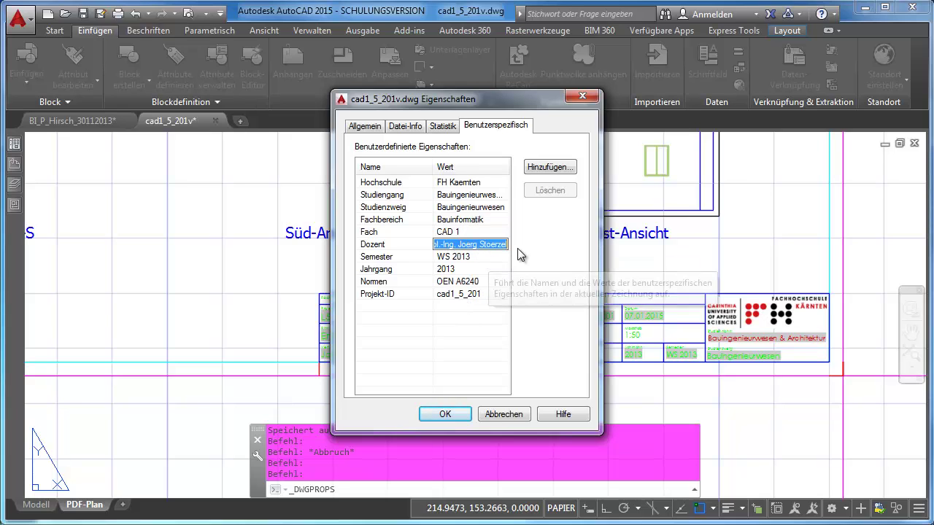
text(Do)
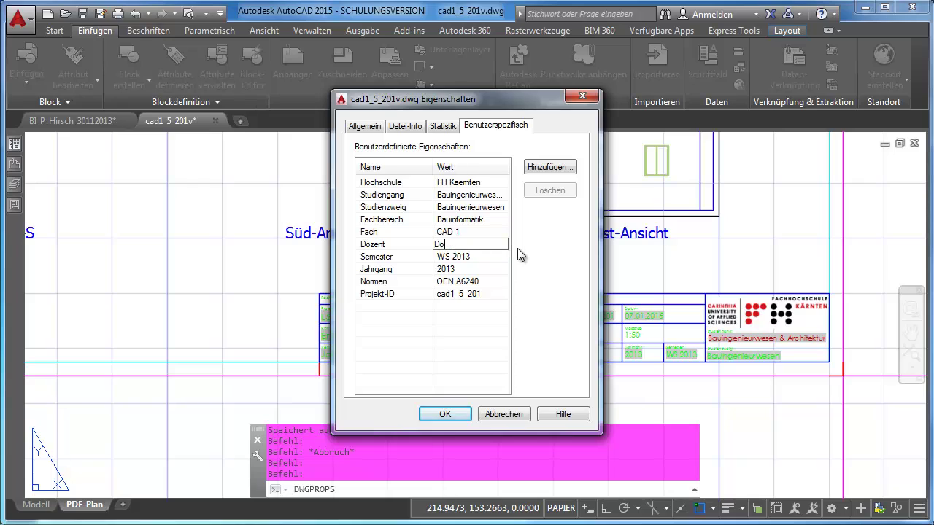
text(nald )
text(Duck)
click(445, 414)
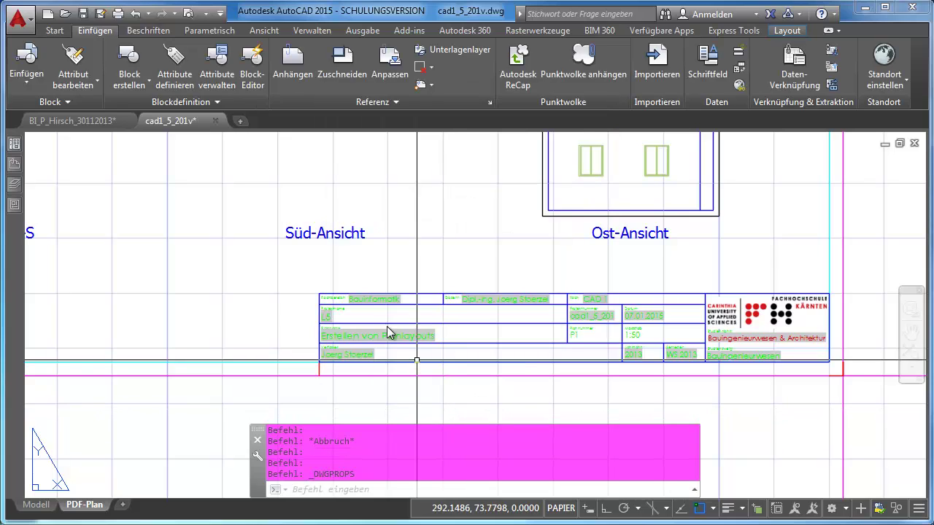
Pan across the PDF-Plan title block to check the entries and university logo.
scroll(343, 332, up, 4)
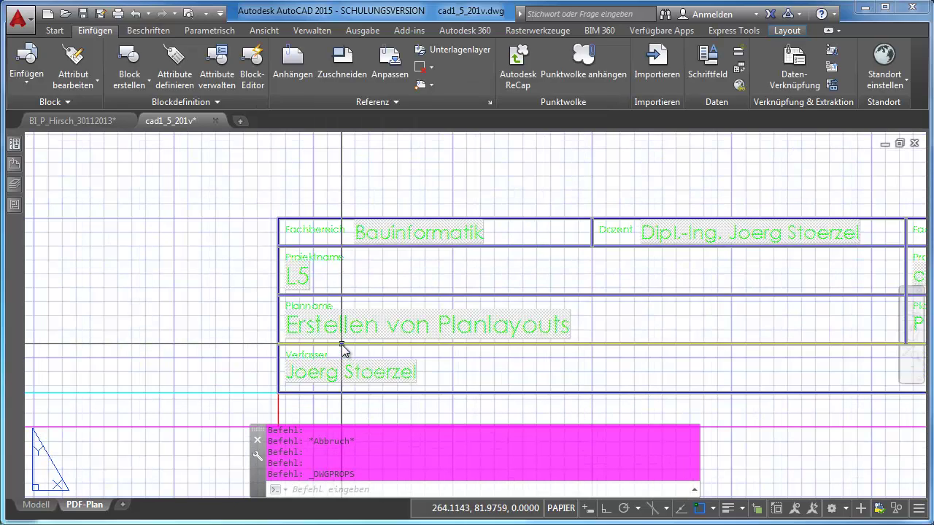
scroll(351, 340, down, 2)
middle_drag(368, 342, 312, 328)
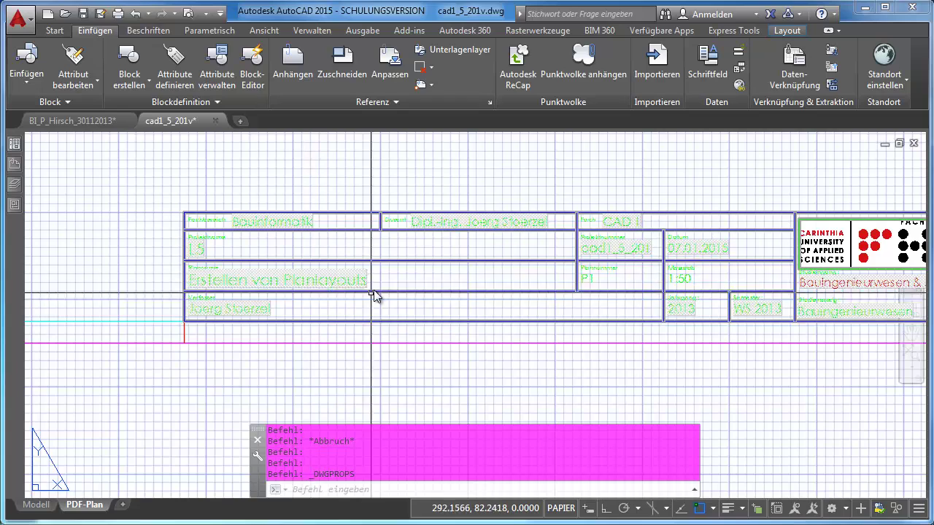
middle_drag(379, 295, 321, 299)
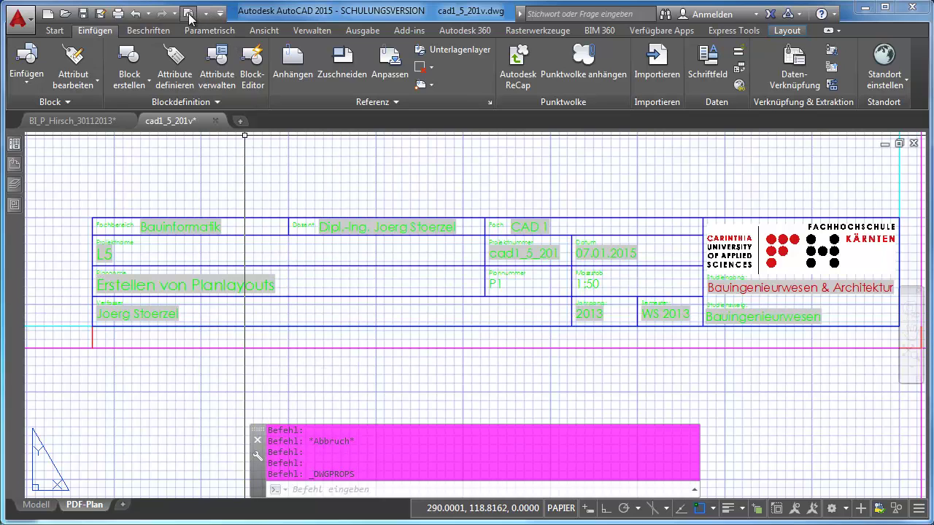
click(321, 490)
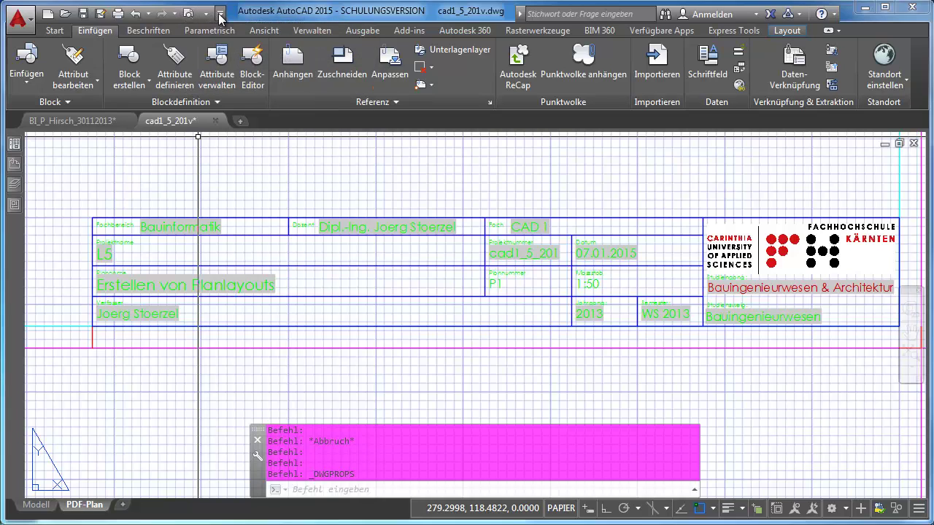
click(219, 13)
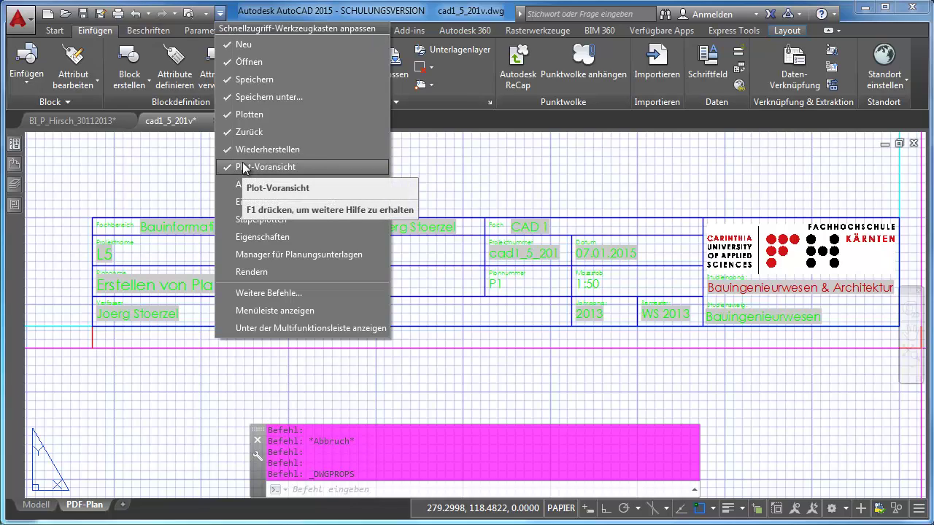
click(29, 36)
click(27, 32)
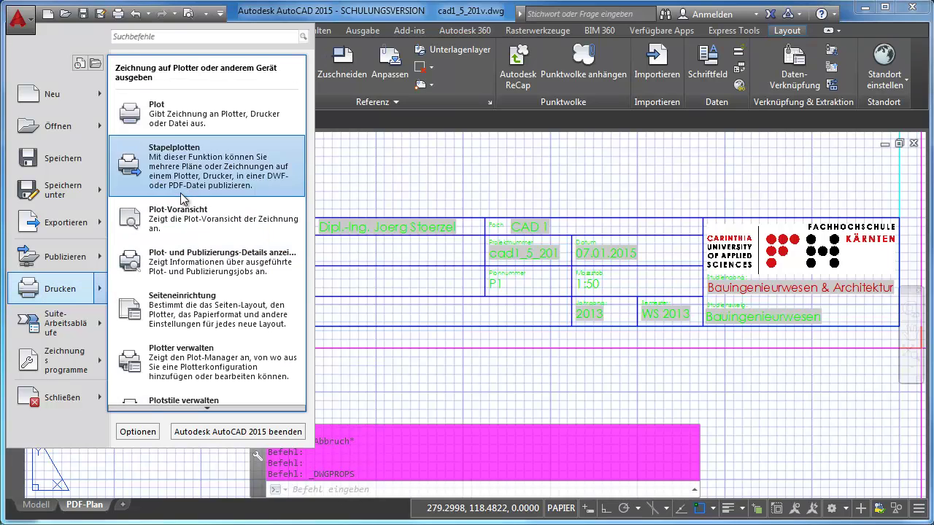
mouse_move(51, 288)
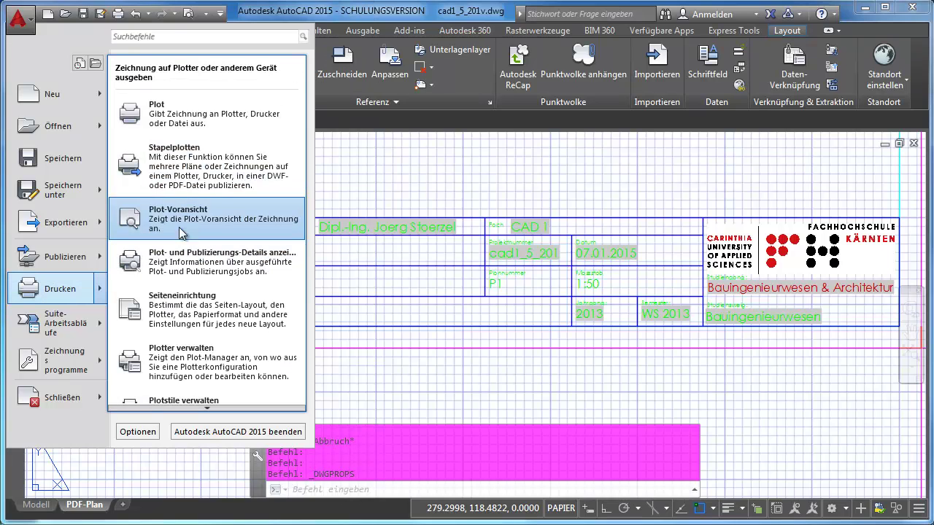
click(315, 16)
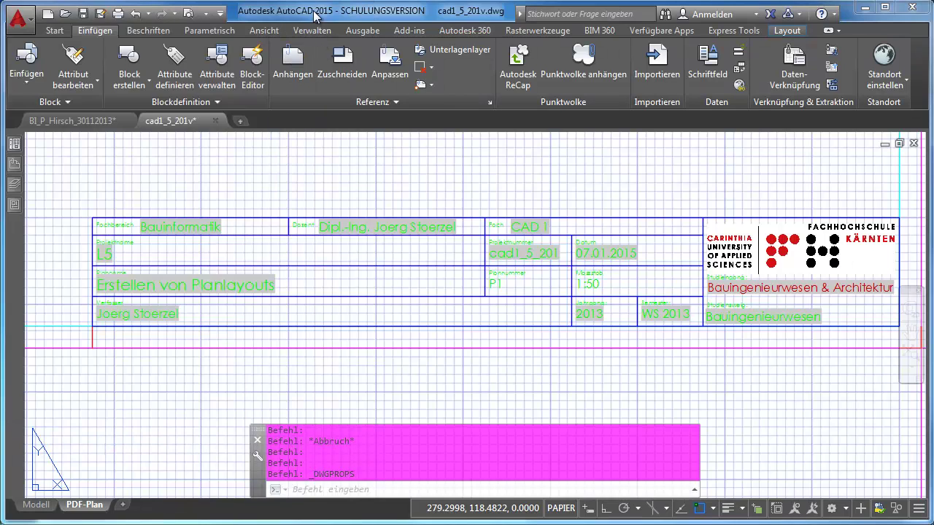
click(189, 14)
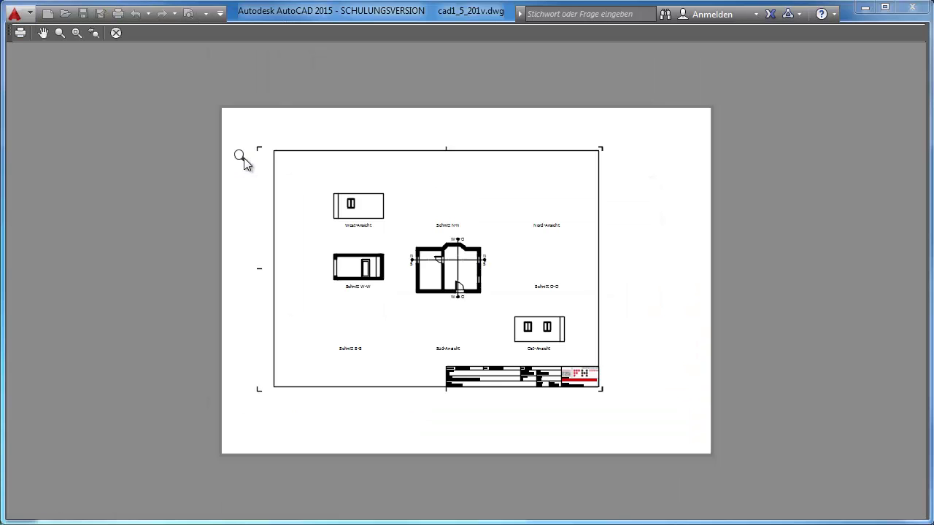
scroll(518, 396, up, 5)
scroll(501, 375, up, 2)
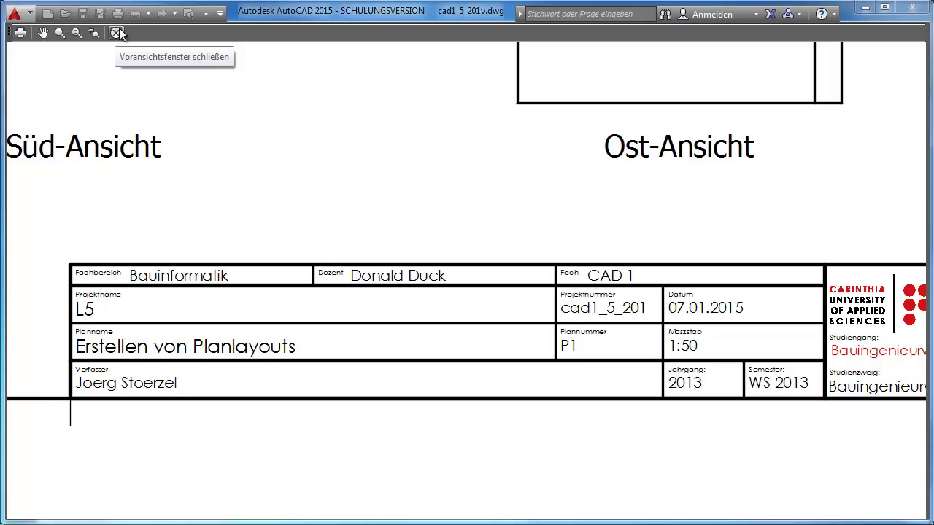
click(118, 32)
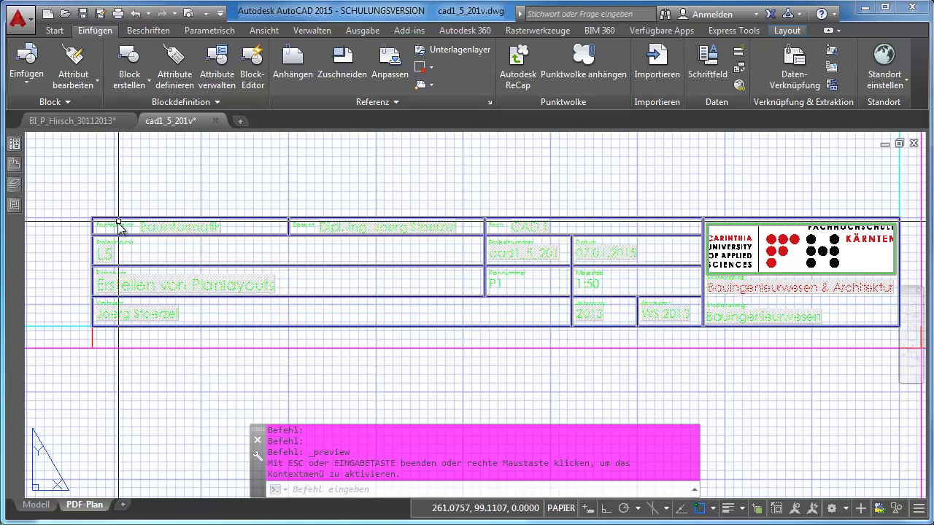
Copy the PDF-Plan layout to the end as PDF-Plan (2) and view the copy.
scroll(212, 316, down, 2)
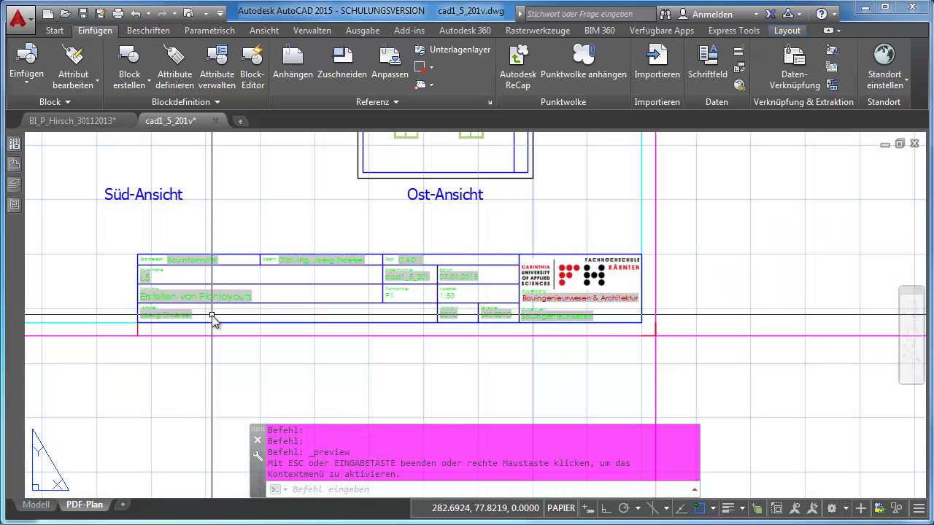
right_click(90, 510)
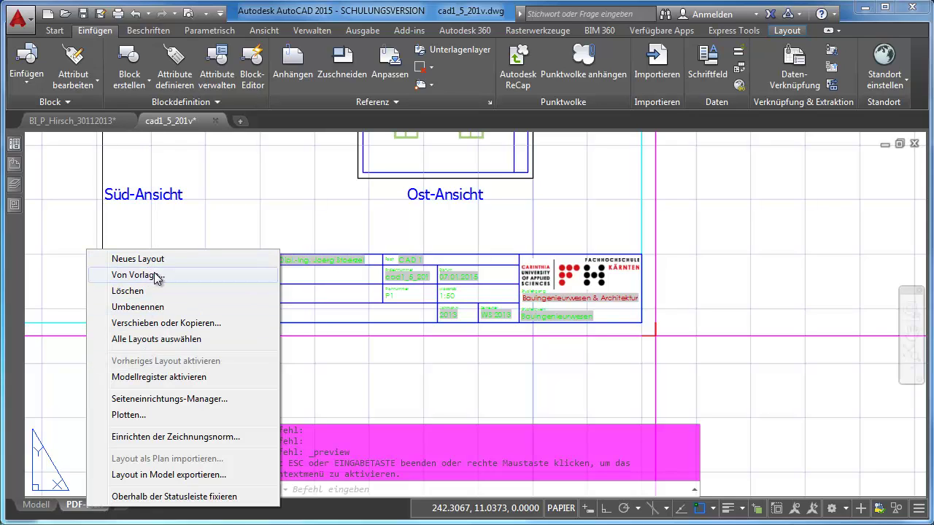
click(162, 323)
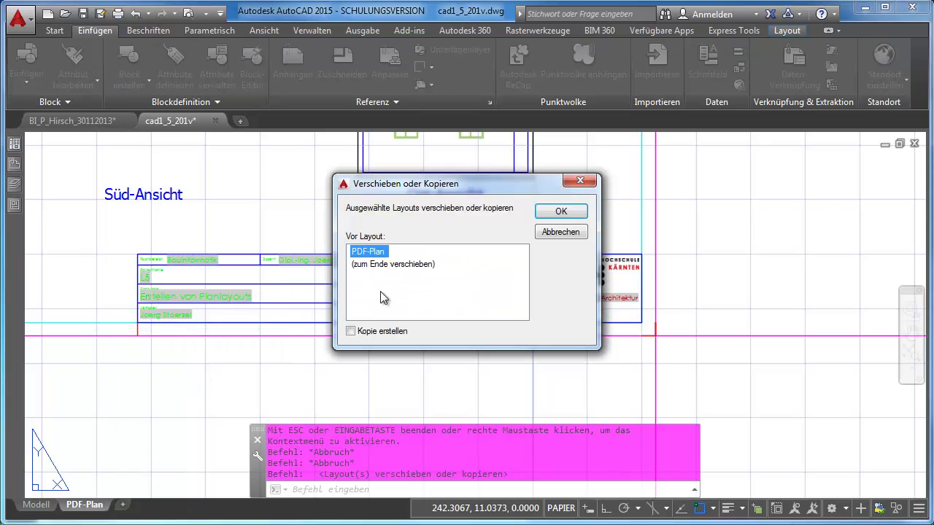
click(384, 265)
click(350, 331)
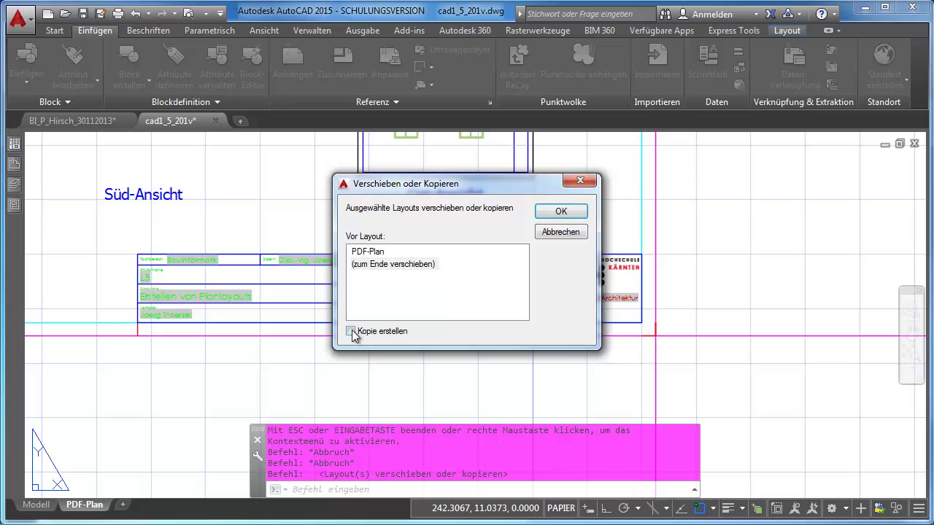
click(559, 212)
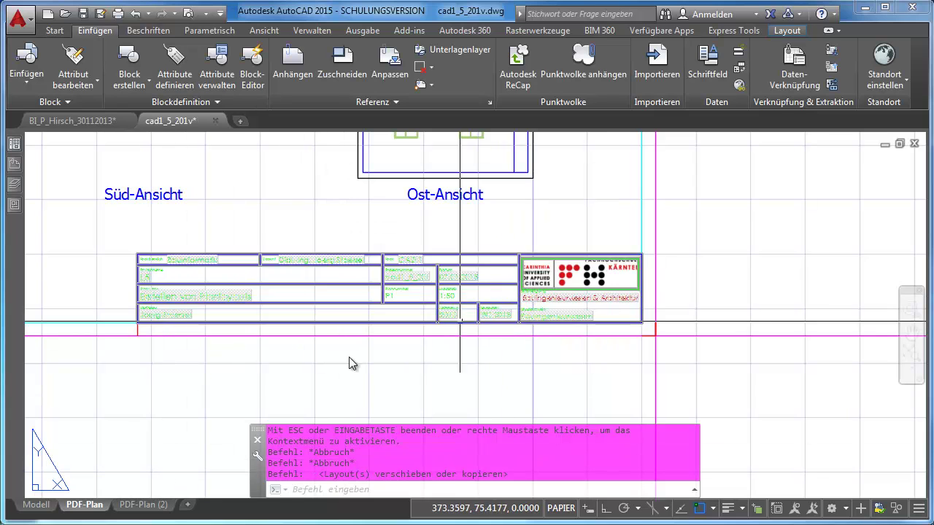
click(155, 505)
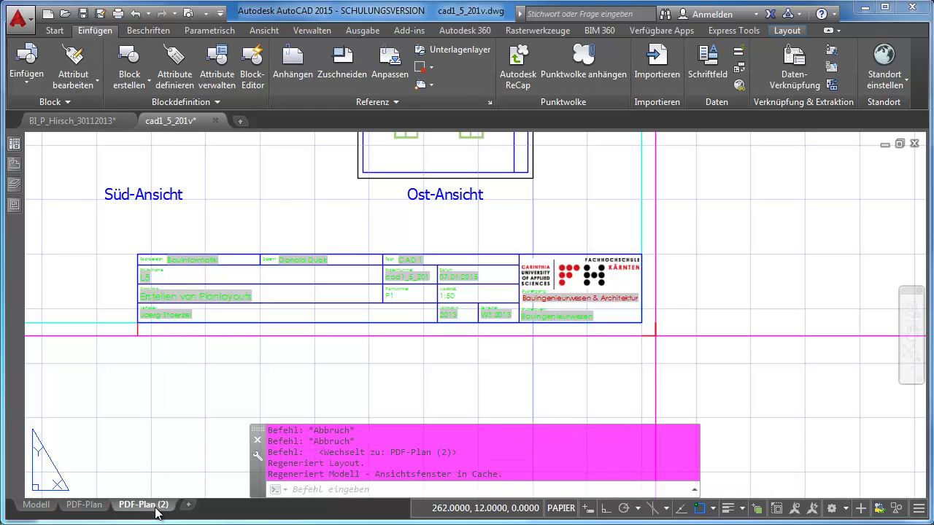
On the PDF-Plan layout, change the drawing's Fach property to CAD 2.
click(92, 506)
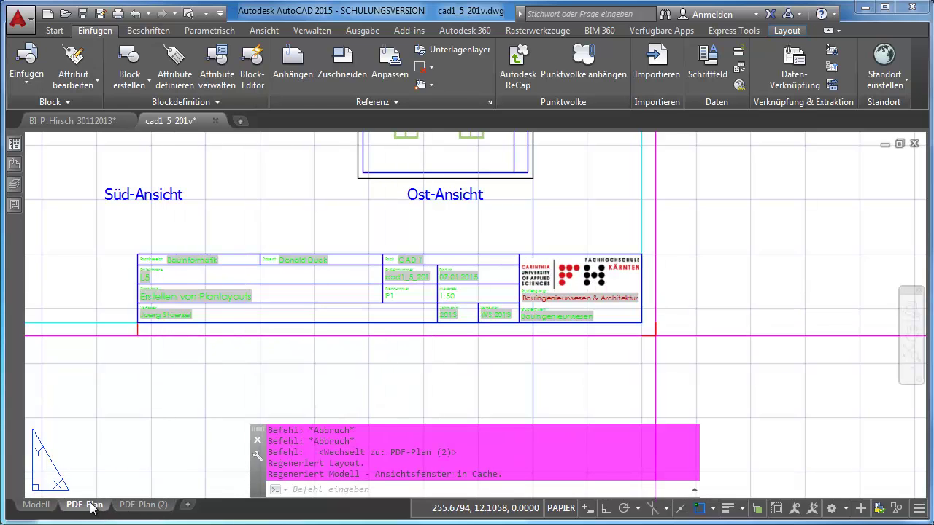
click(27, 28)
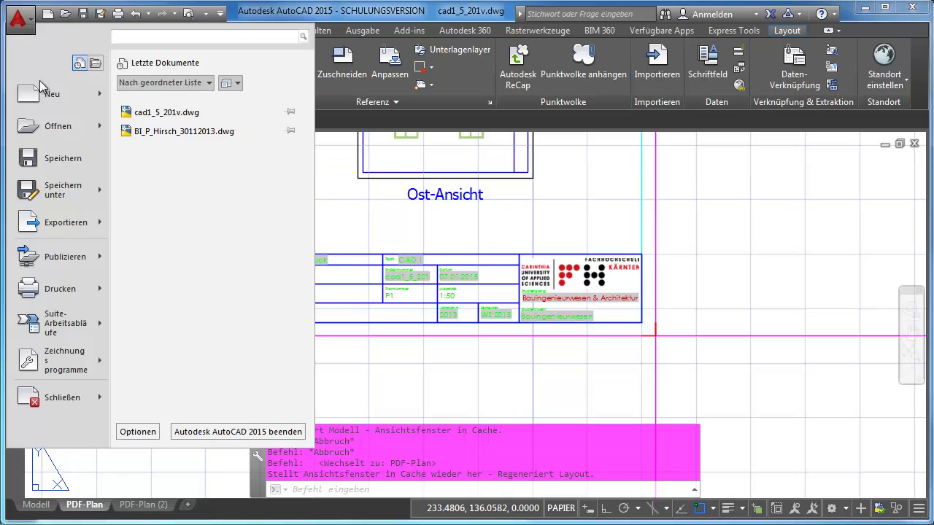
mouse_move(64, 361)
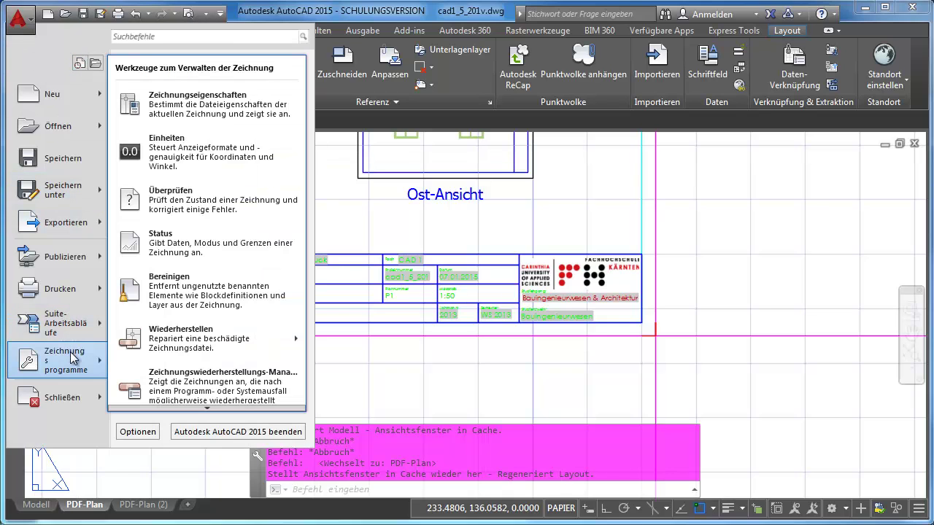
click(192, 108)
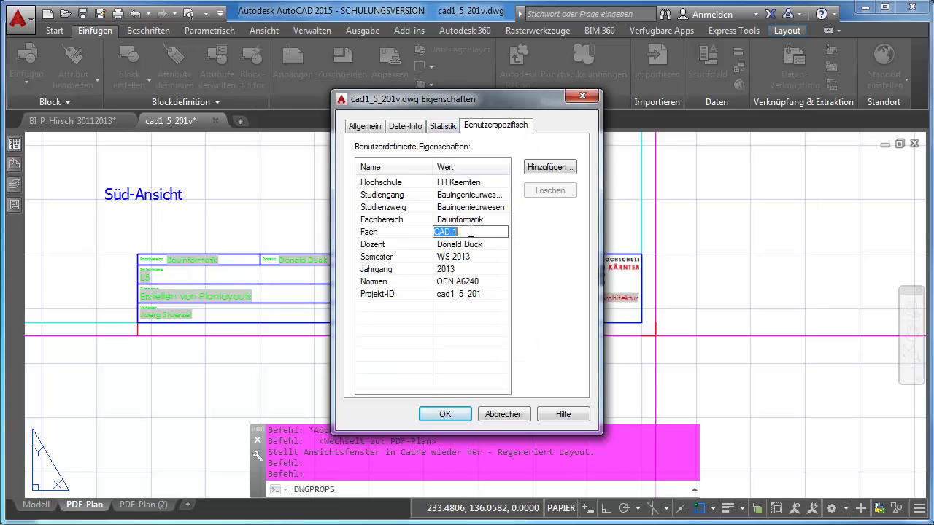
text(CAD)
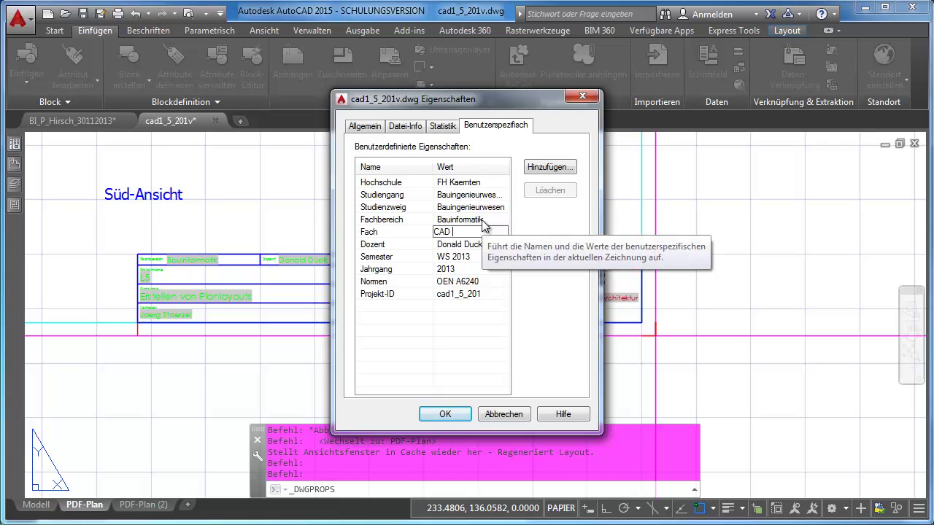
click(445, 414)
text(re)
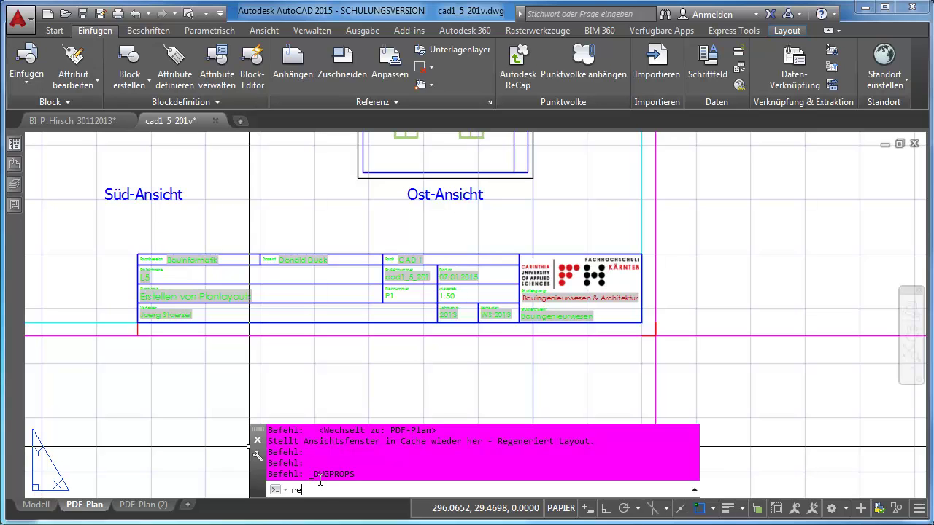
Run REGENALL so the title block fields update to CAD 2.
text(gen)
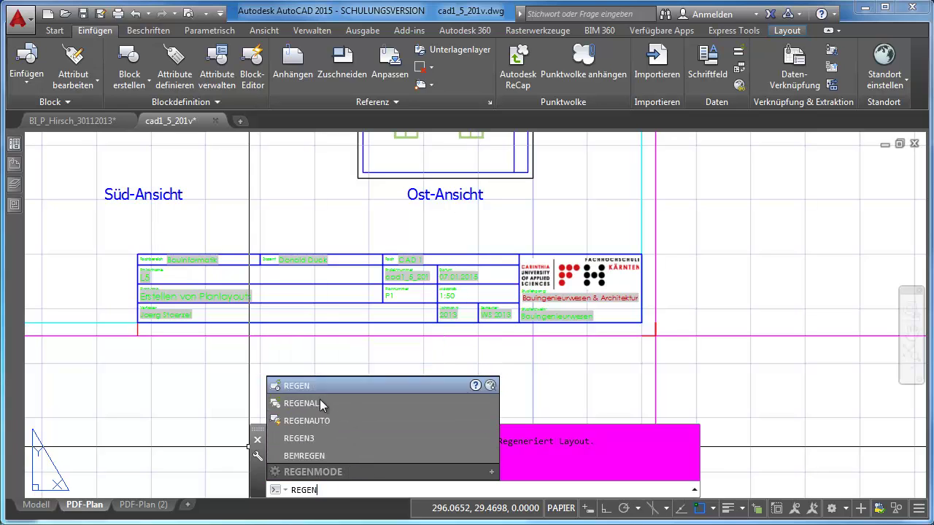
click(320, 405)
scroll(389, 270, up, 2)
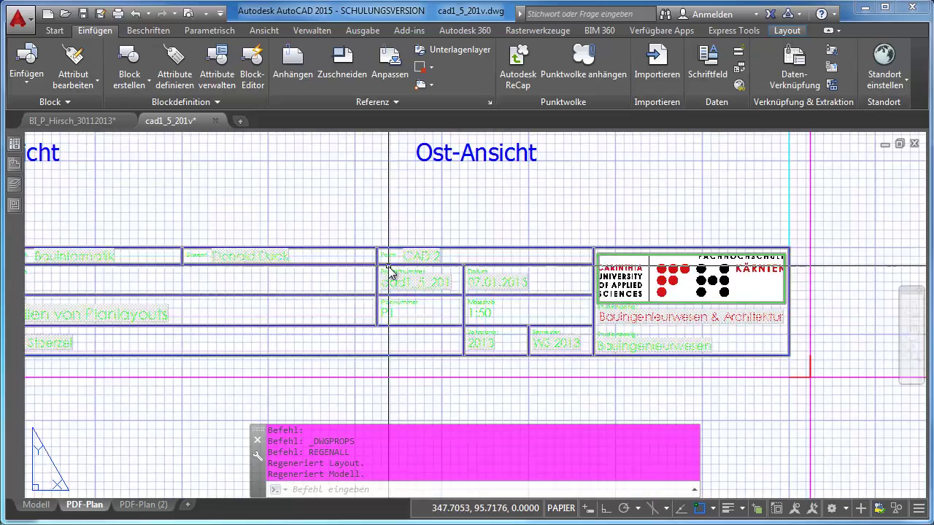
scroll(389, 270, up, 1)
key(Escape)
key(Escape)
Switch to PDF-Plan (2) and pan to show its whole title block and views.
click(143, 504)
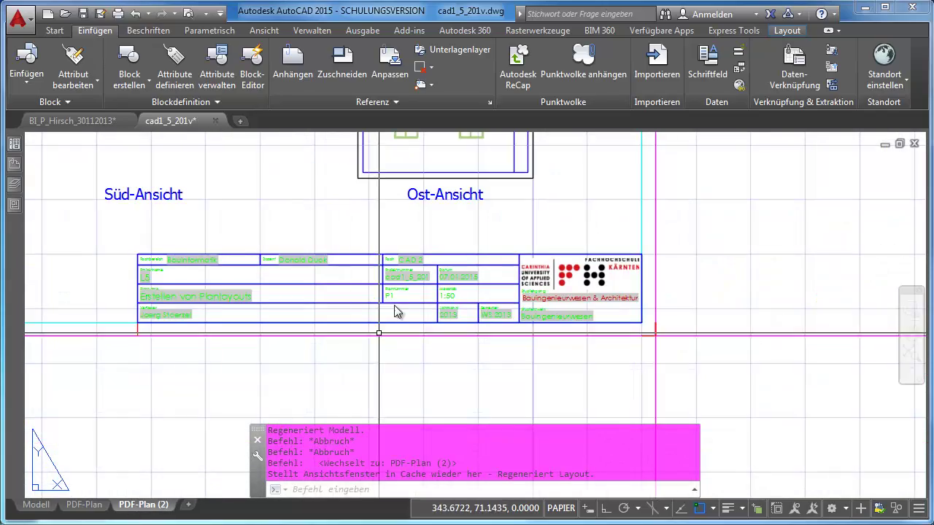
scroll(416, 269, up, 3)
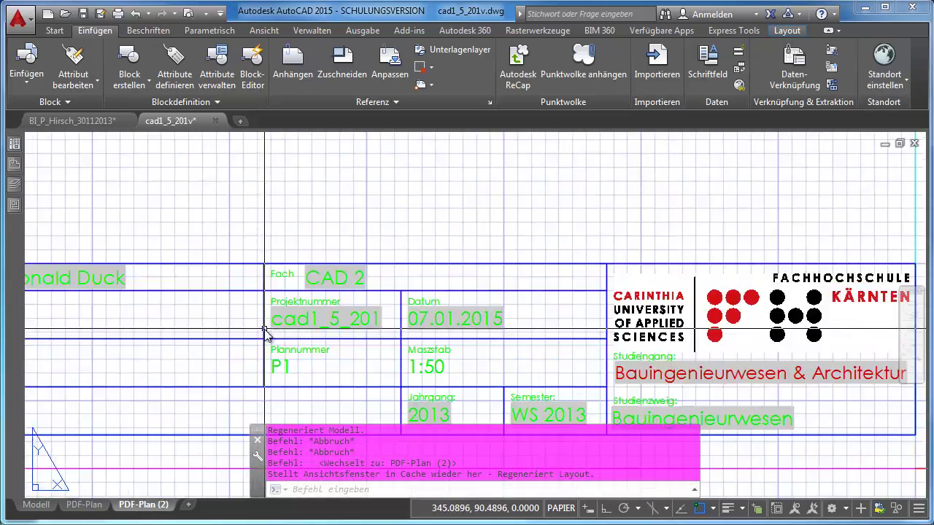
scroll(265, 333, down, 4)
middle_drag(265, 332, 467, 326)
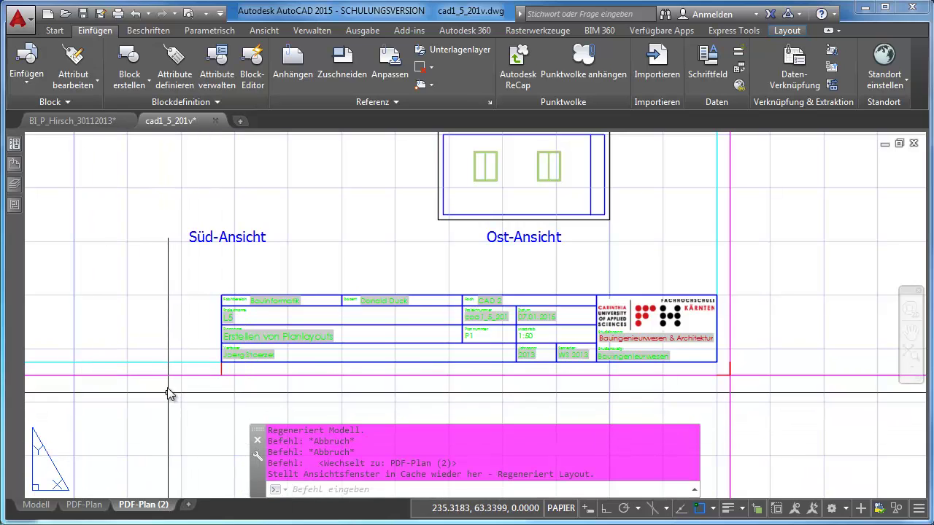
Select the PDF-Plan (2) Schriftfeld block and set its FACH attribute to CAD 1 in Properties.
key(Escape)
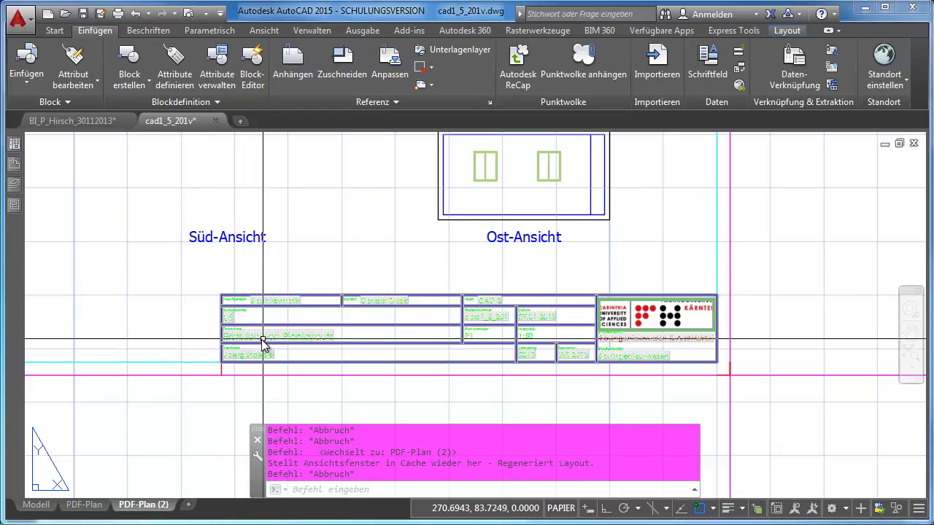
middle_drag(175, 311, 367, 378)
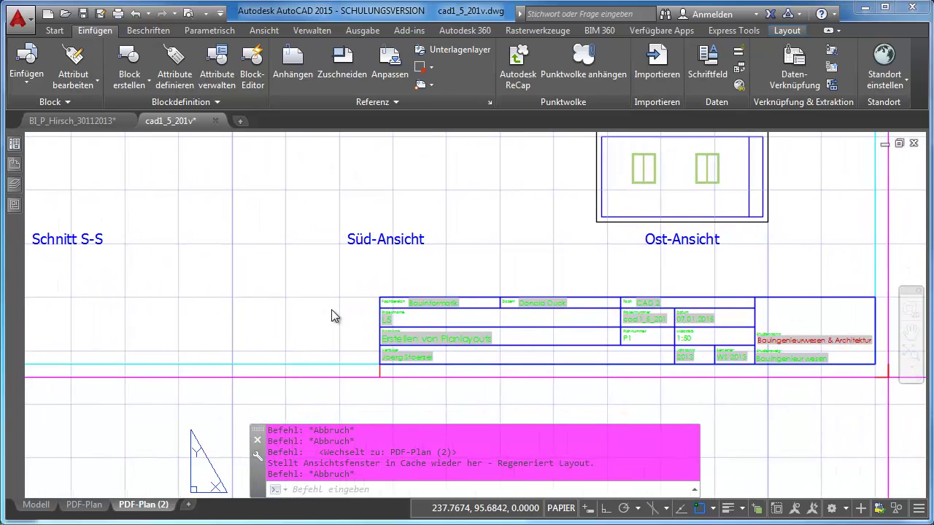
click(377, 334)
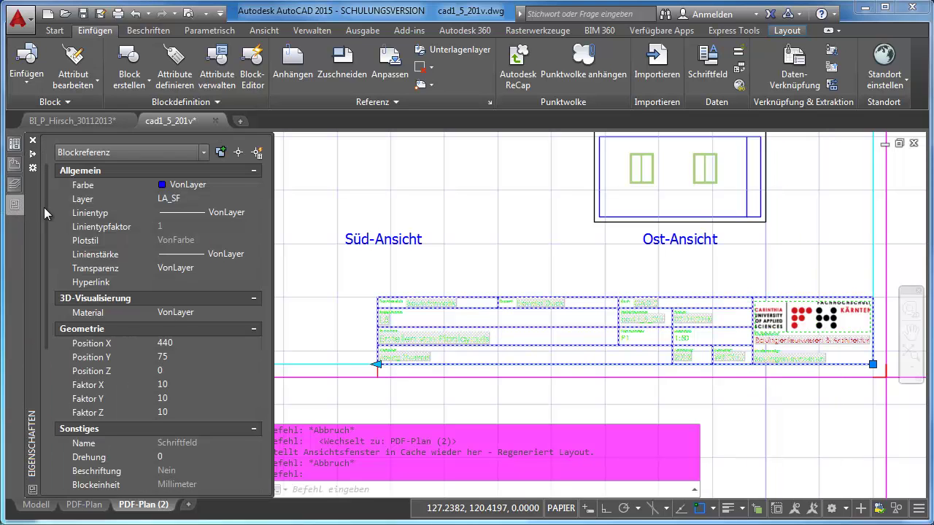
scroll(46, 222, down, 1)
drag(45, 222, 34, 391)
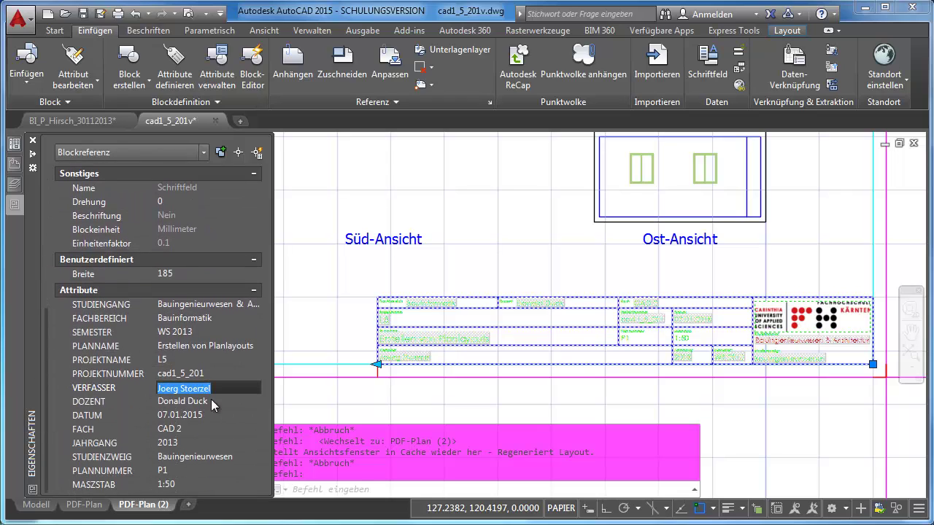
click(206, 399)
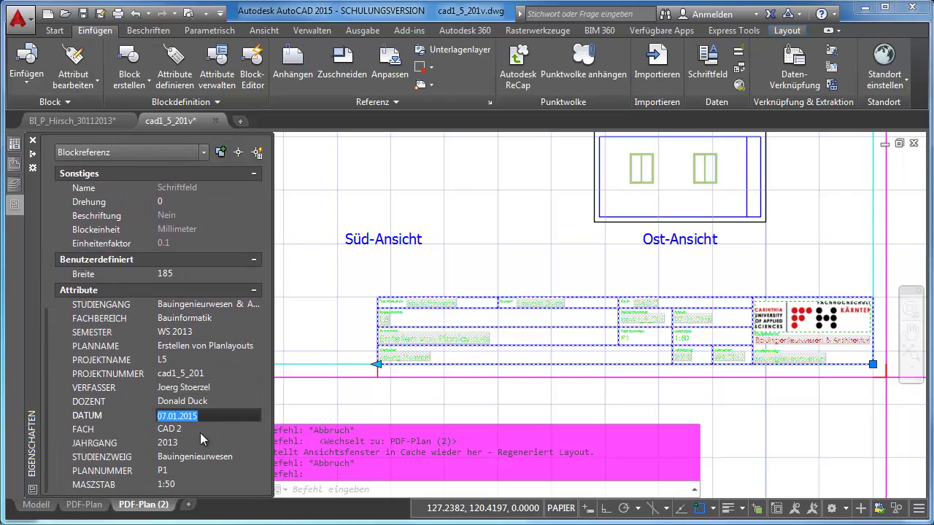
click(192, 444)
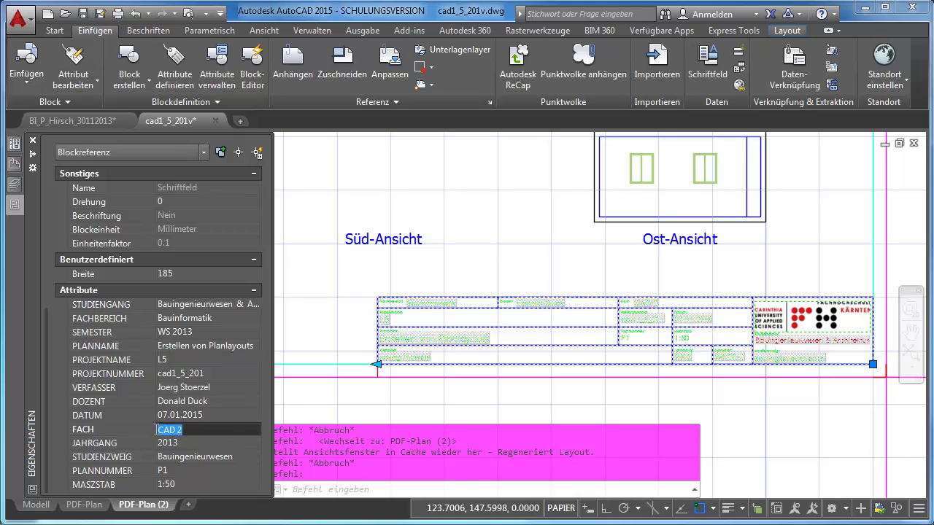
text(CAD)
key(Return)
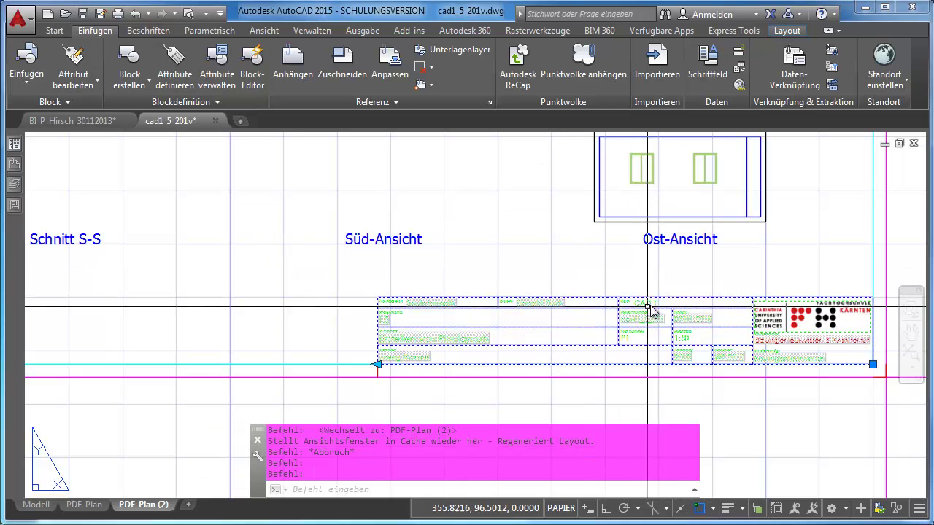
Compare Fach on PDF-Plan (CAD 2) and PDF-Plan (2) (CAD 1), then open Zeichnungseigenschaften.
scroll(650, 309, up, 2)
scroll(648, 307, up, 2)
key(Escape)
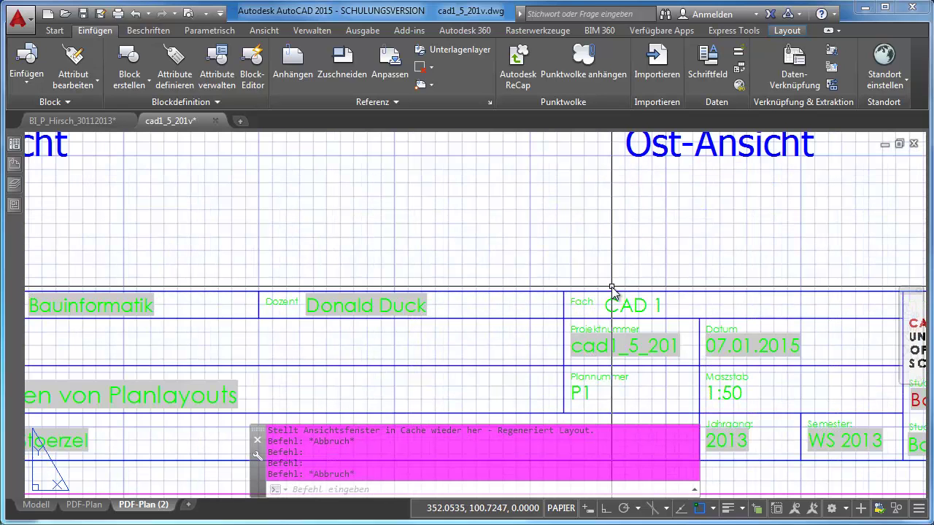
click(84, 505)
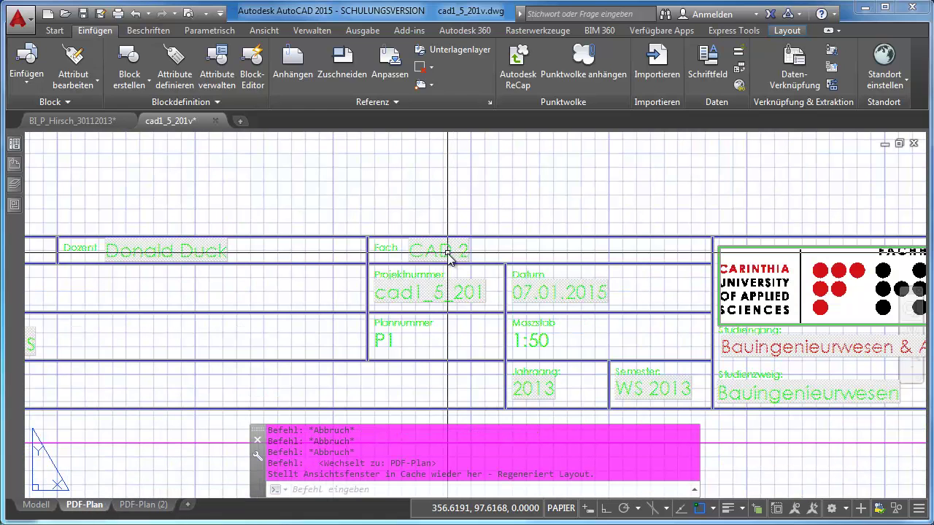
click(143, 505)
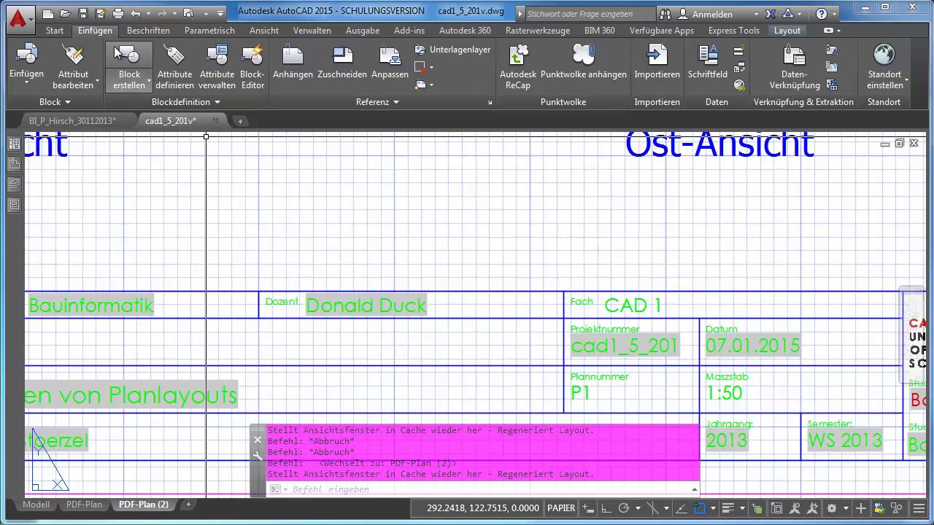
click(32, 34)
mouse_move(58, 360)
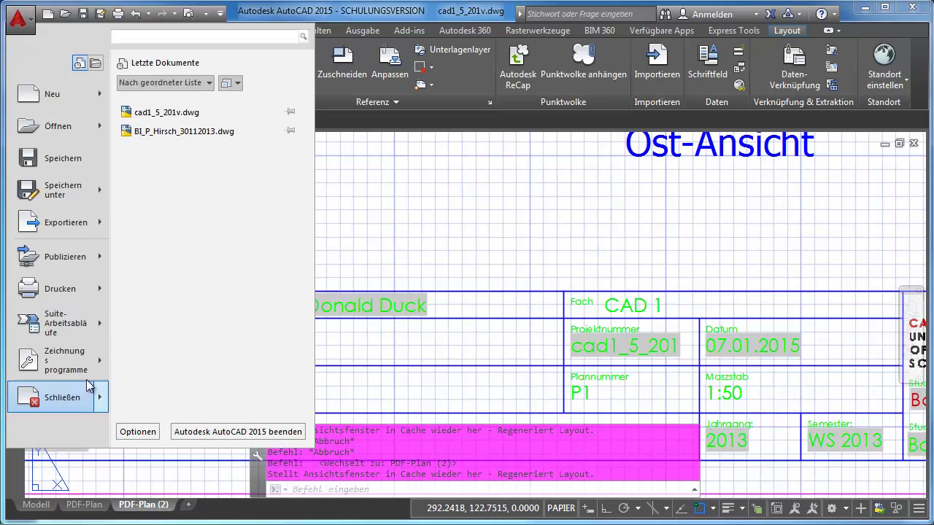
click(194, 105)
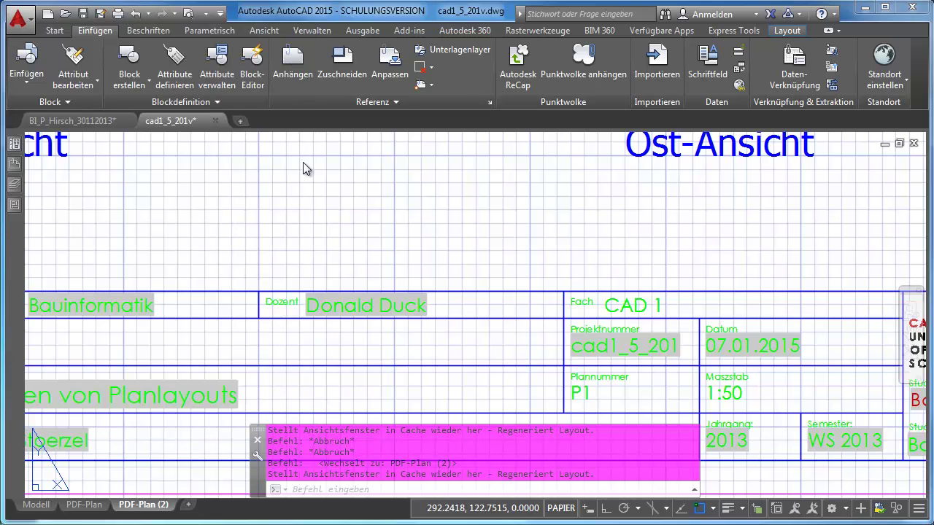
Change the drawing's Fach custom property to BIM 1 and apply it.
double_click(472, 232)
text(BIM 1)
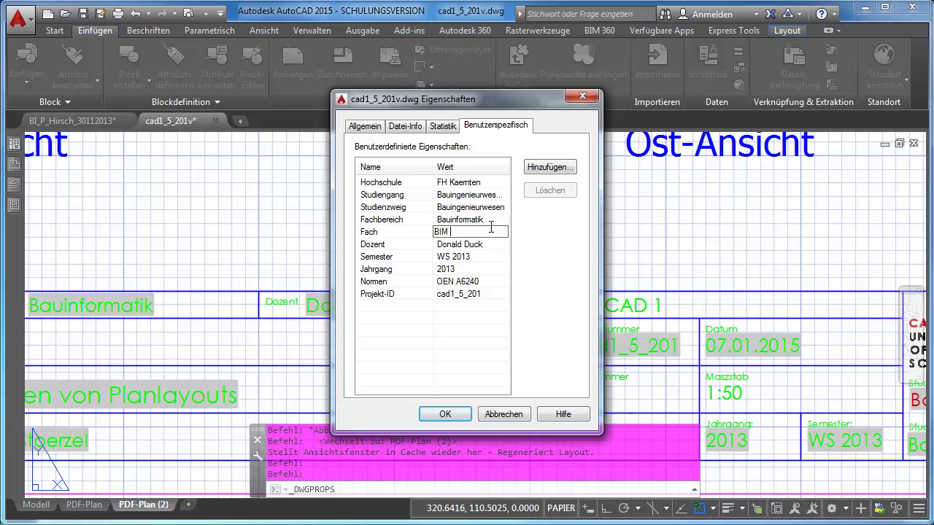
click(445, 414)
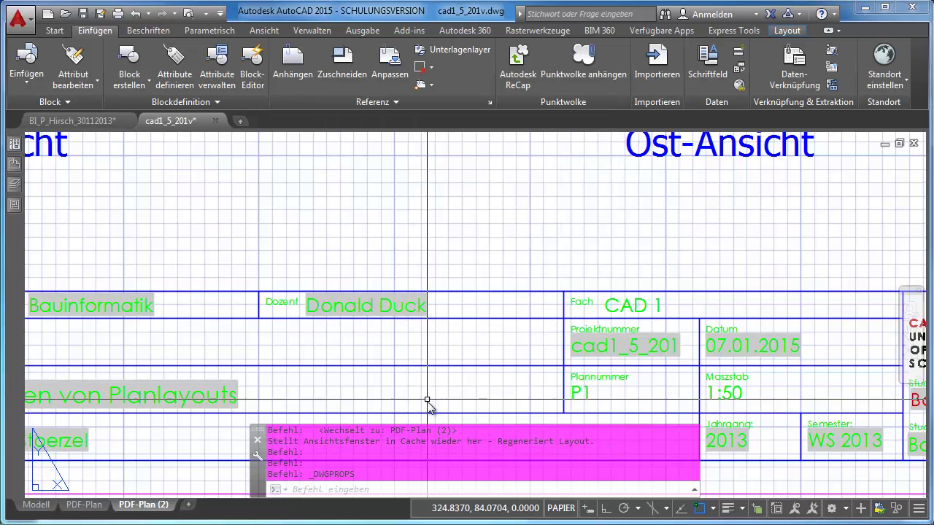
key(Escape)
key(Escape)
Switch to the PDF-Plan layout and pan out to see its title block reading BIM 1.
click(85, 504)
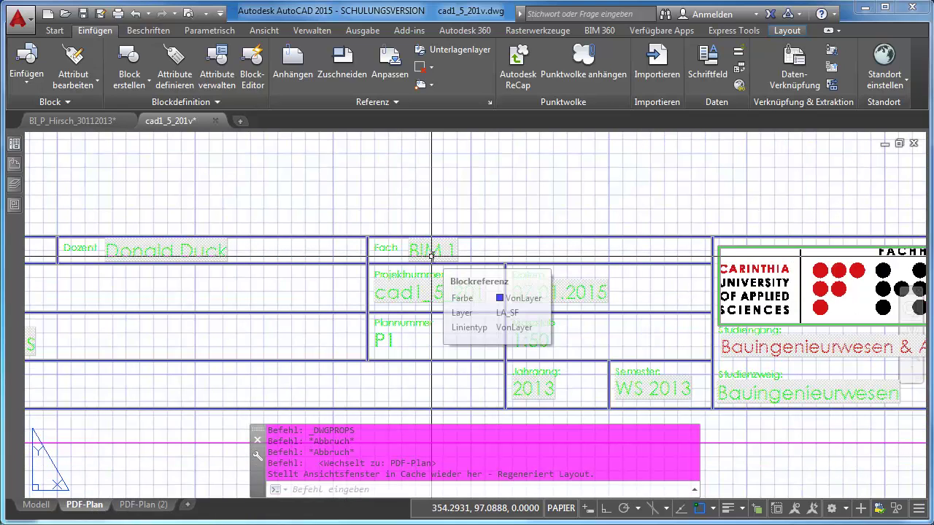
mouse_move(432, 254)
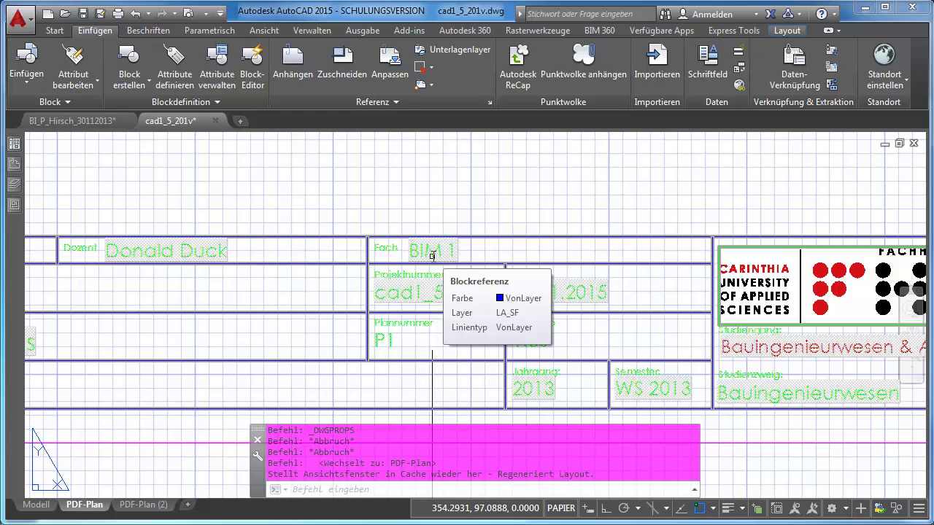
key(Escape)
scroll(298, 227, down, 4)
middle_drag(298, 227, 438, 258)
scroll(221, 288, down, 4)
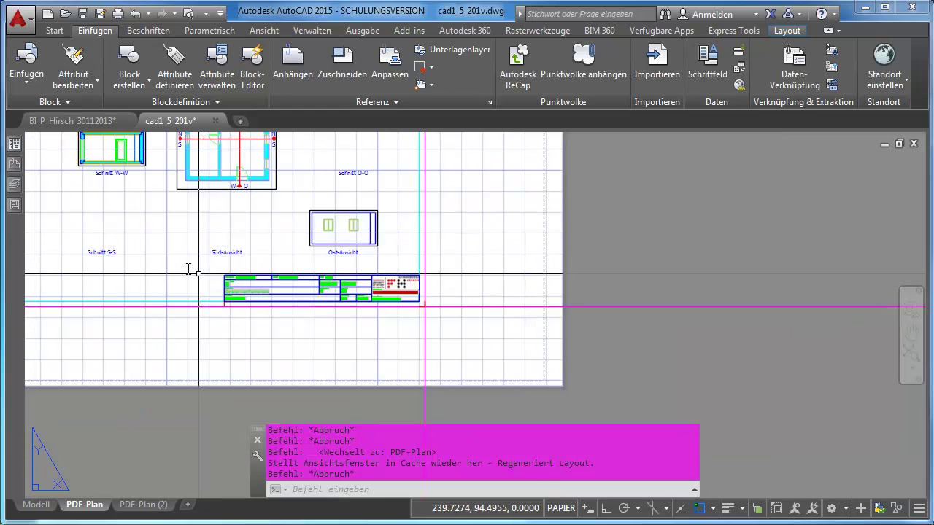
mouse_move(192, 269)
middle_down()
mouse_move(313, 328)
mouse_move(261, 296)
mouse_move(275, 324)
mouse_move(279, 314)
mouse_move(256, 337)
mouse_move(270, 329)
middle_up()
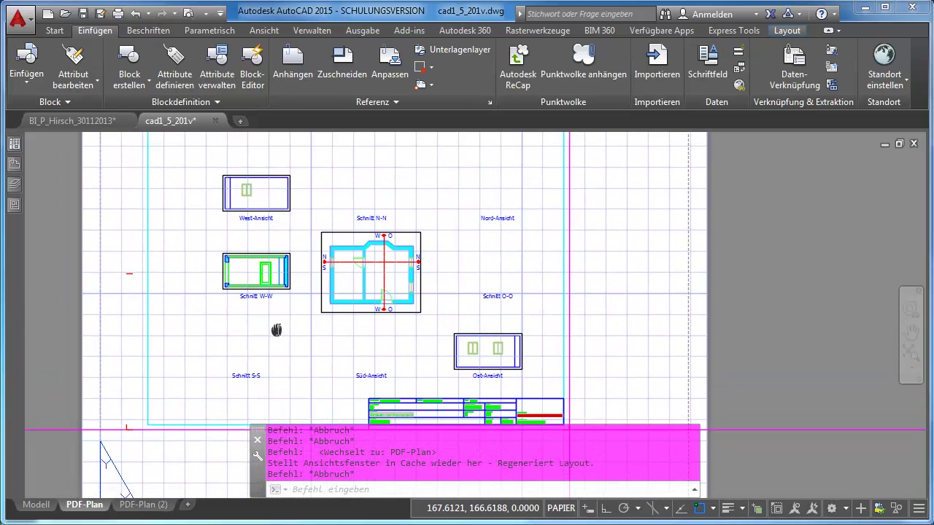